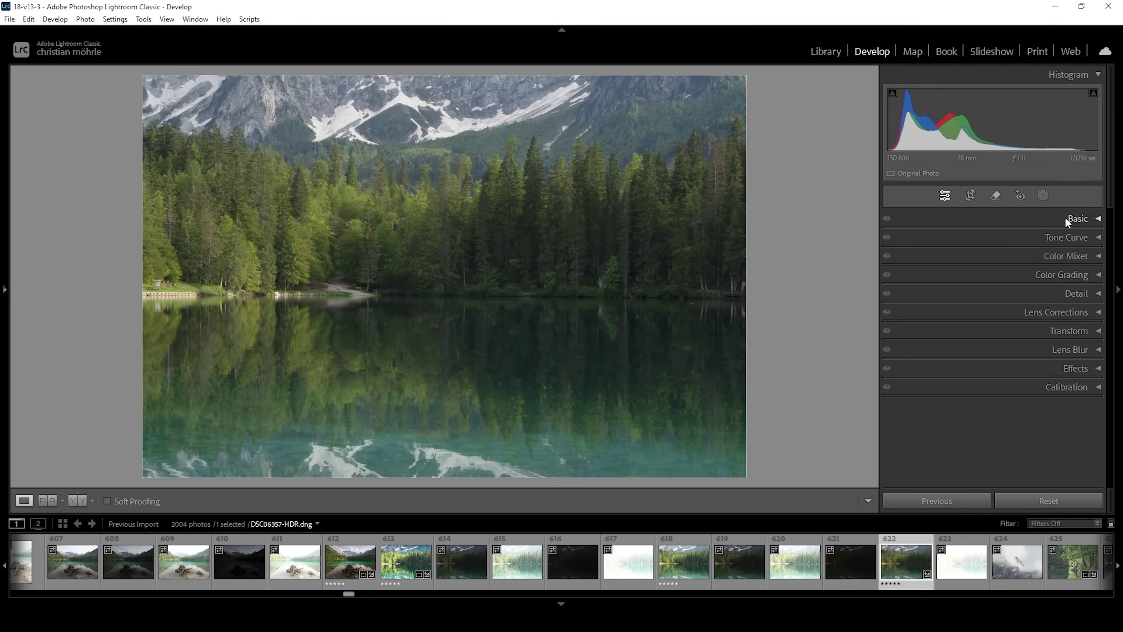
# Expand the Basic panel for the DSC06367-HDR lake photo in Develop.
pyautogui.click(1074, 218)
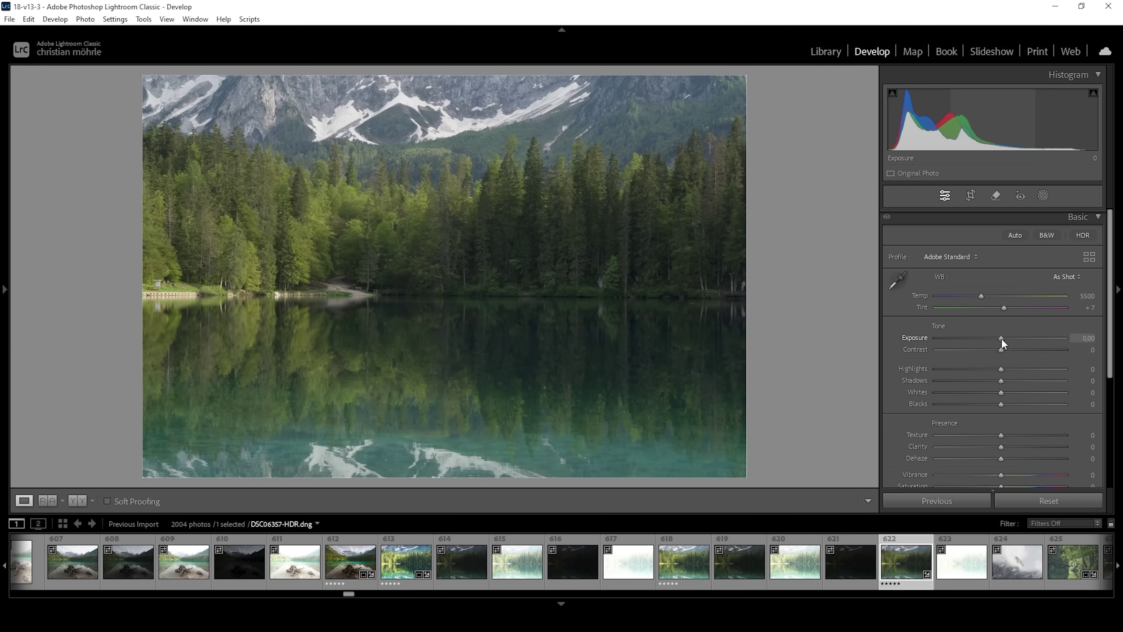
# In the Basic panel, set Exposure to +0.32, Highlights to −100 and Whites to +46.
pyautogui.moveTo(1001, 338); pyautogui.dragTo(1004, 338)
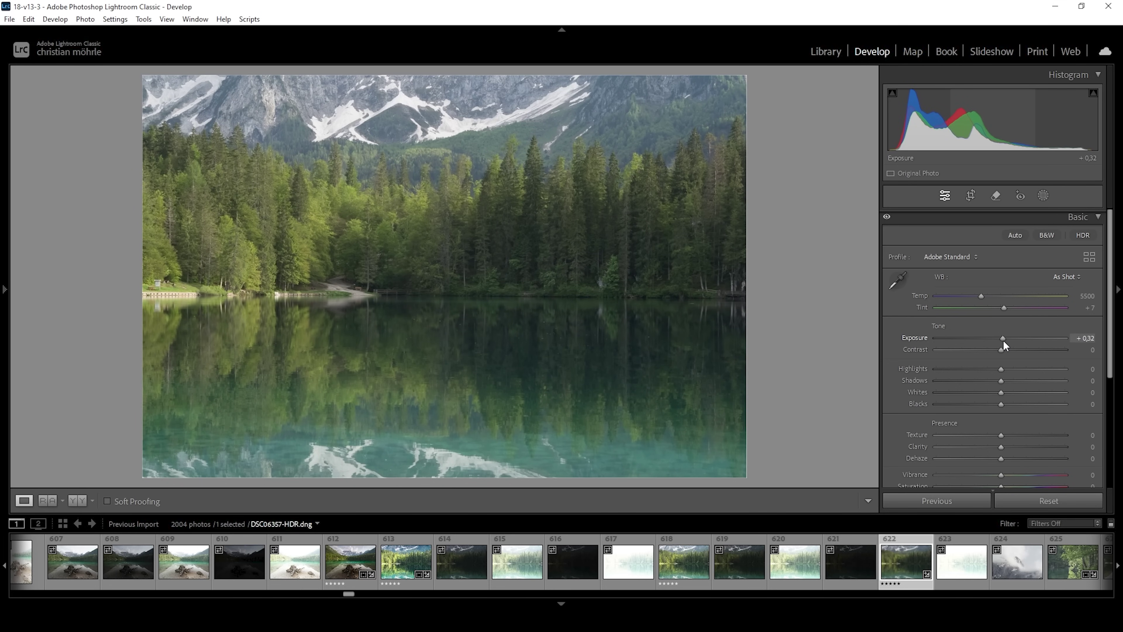
pyautogui.moveTo(1005, 344); pyautogui.dragTo(1003, 345)
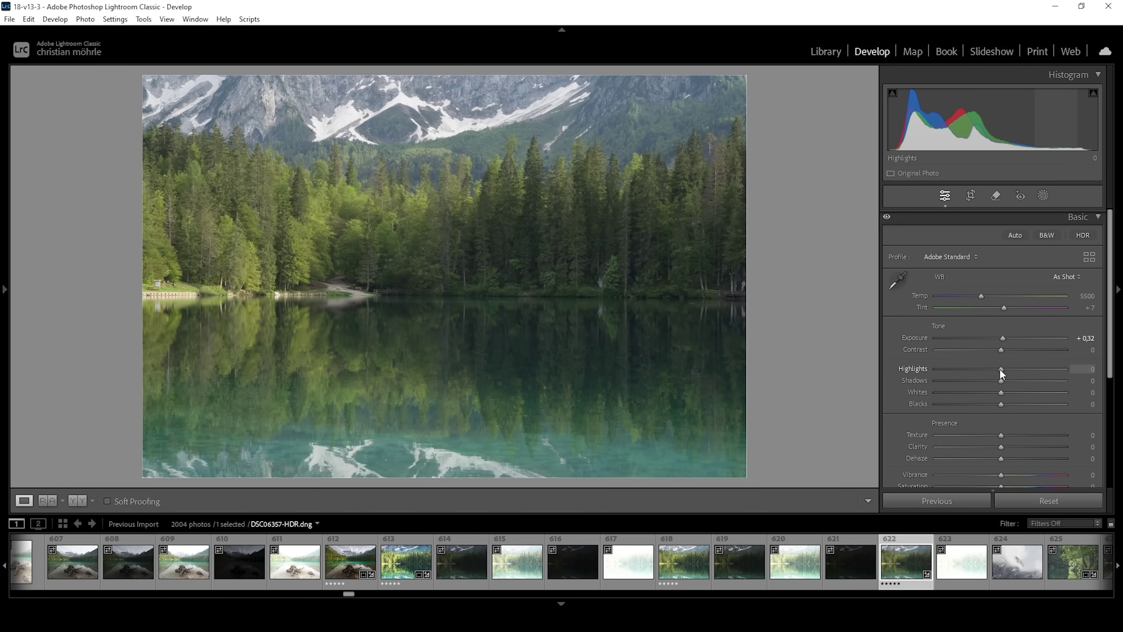
pyautogui.moveTo(1001, 370); pyautogui.dragTo(845, 371)
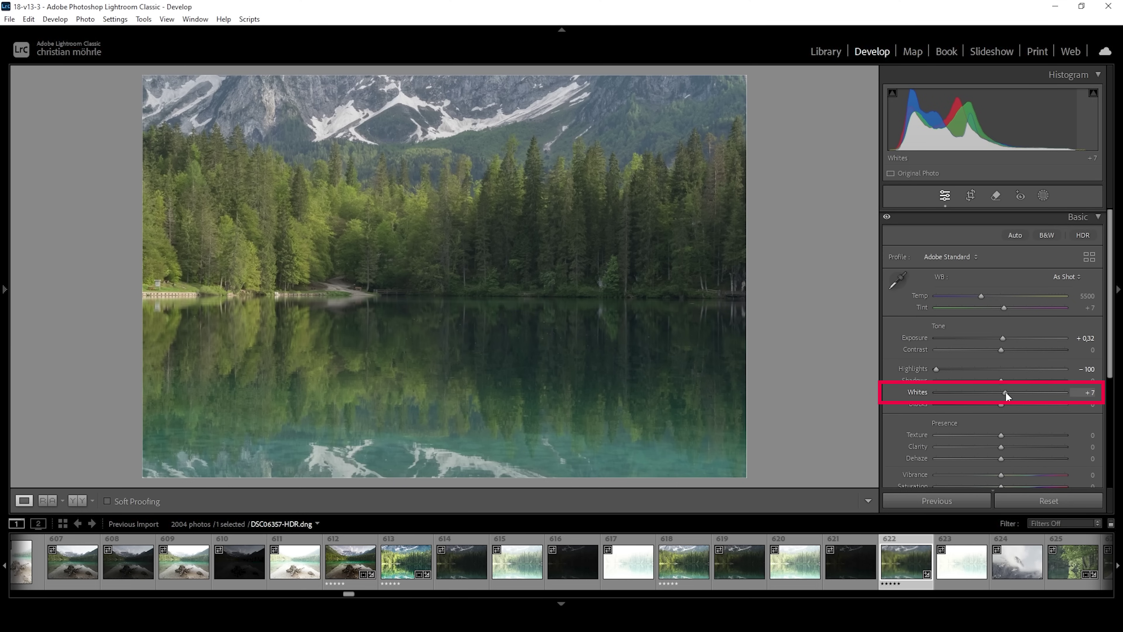
pyautogui.moveTo(1005, 392); pyautogui.dragTo(1032, 393)
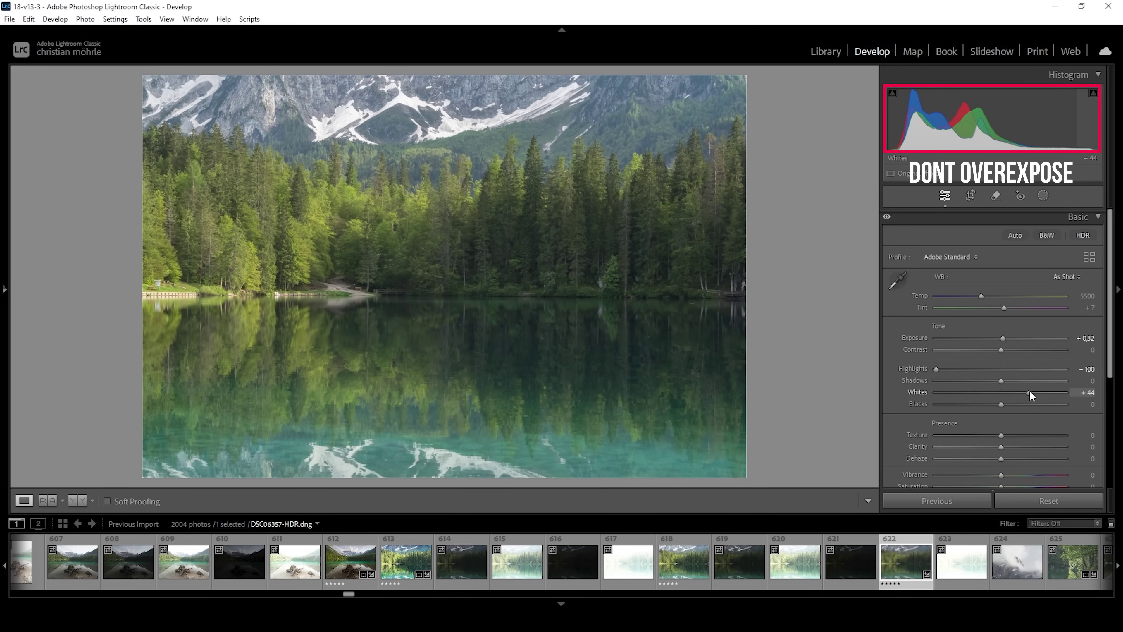
pyautogui.moveTo(1030, 391); pyautogui.dragTo(1031, 393)
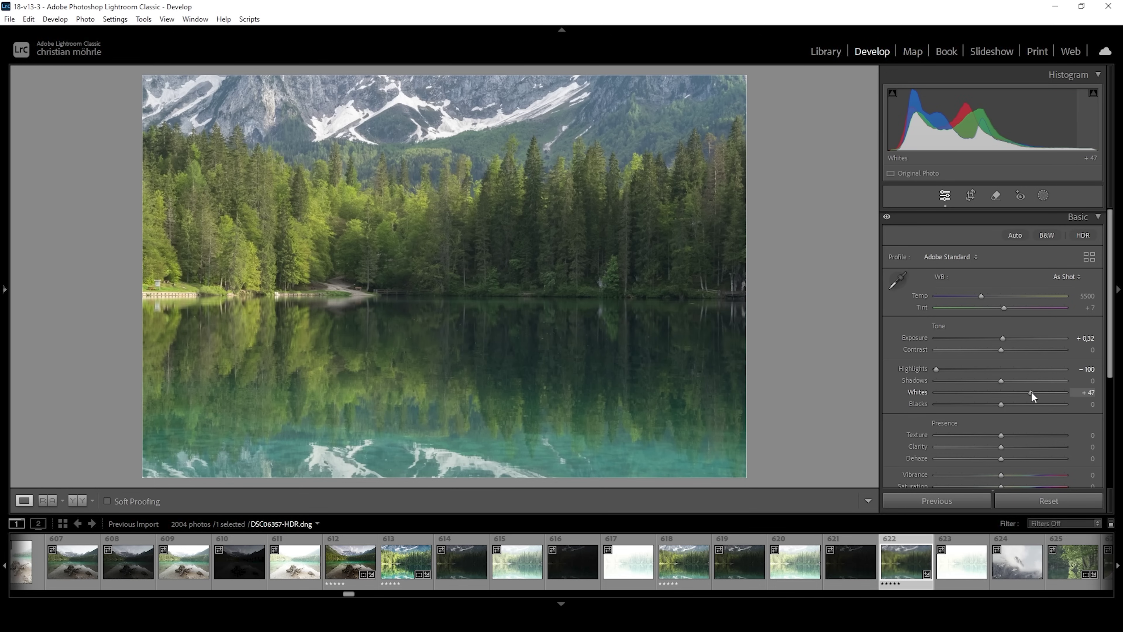
pyautogui.click(1031, 392)
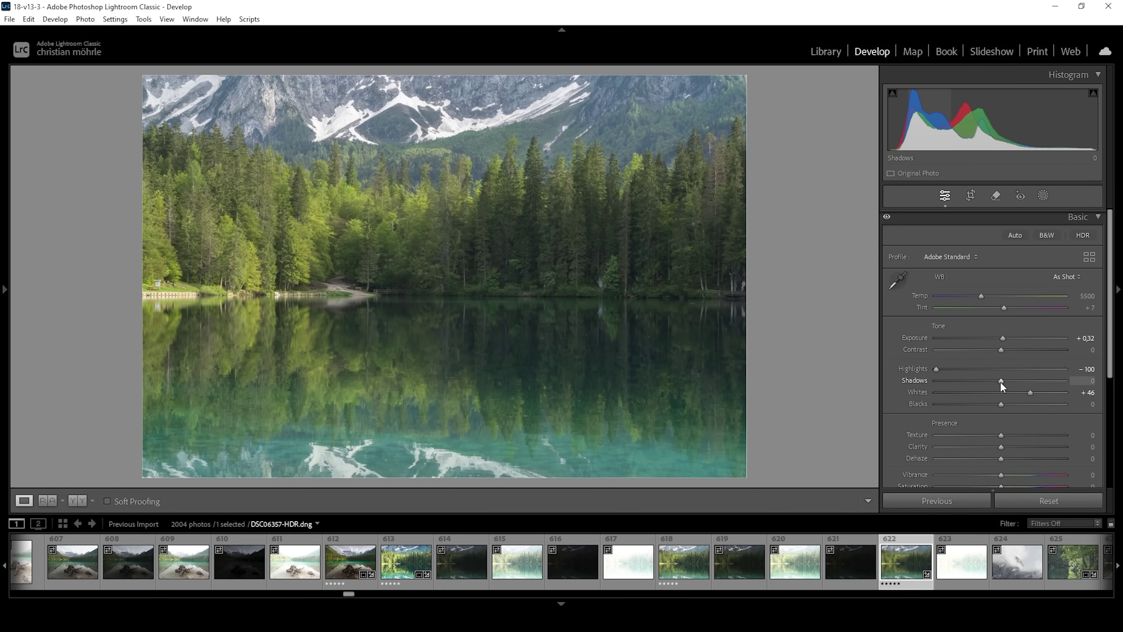
# Lower Shadows to −12 and Blacks to −14, using the clipping preview while setting Blacks.
pyautogui.moveTo(1001, 381); pyautogui.dragTo(937, 387)
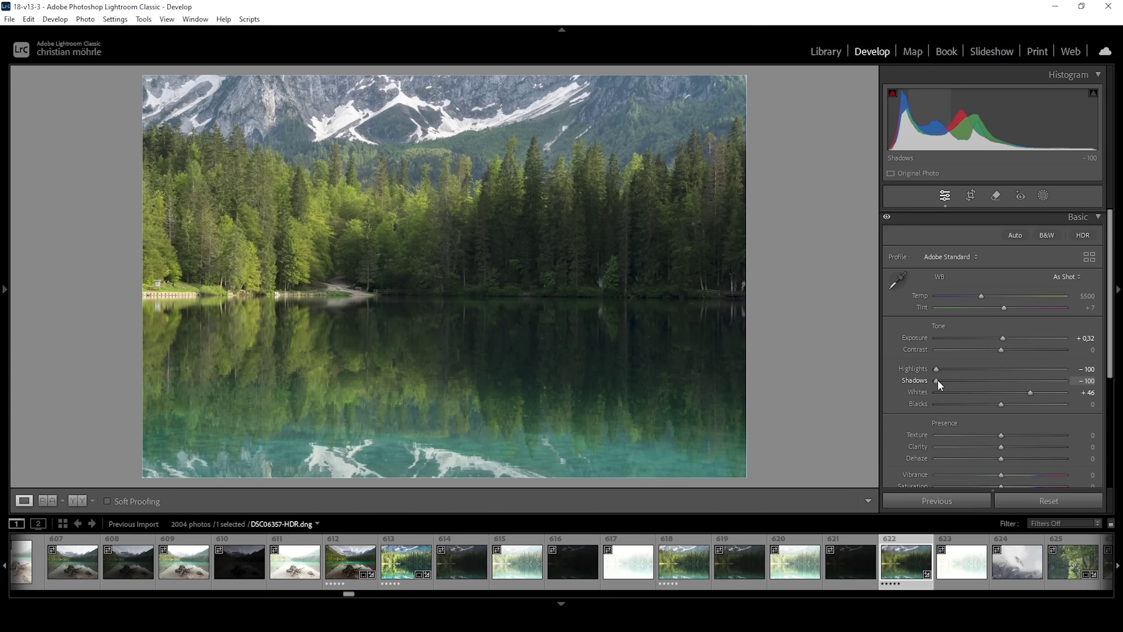
pyautogui.moveTo(937, 381); pyautogui.dragTo(993, 389)
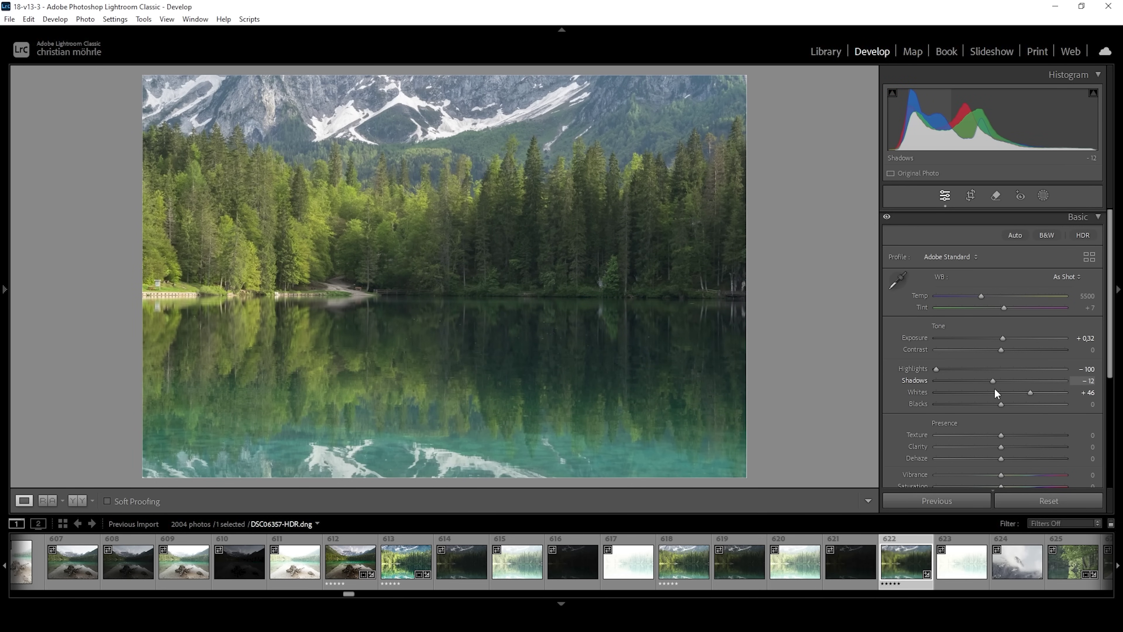
pyautogui.moveTo(995, 390); pyautogui.dragTo(995, 389)
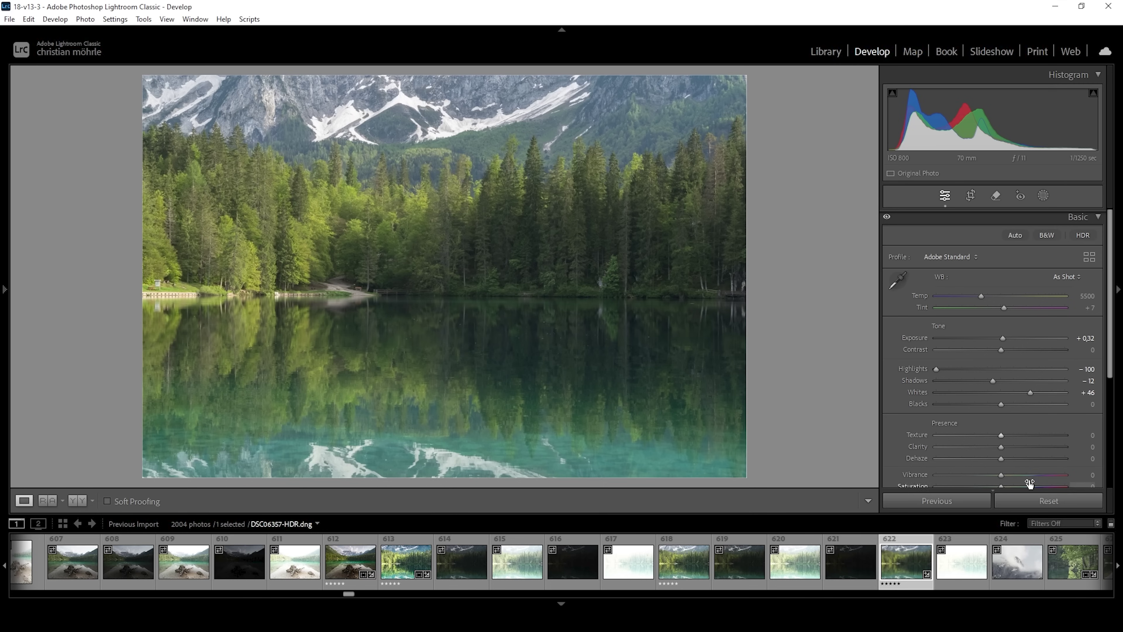
pyautogui.moveTo(1001, 403); pyautogui.dragTo(997, 404)
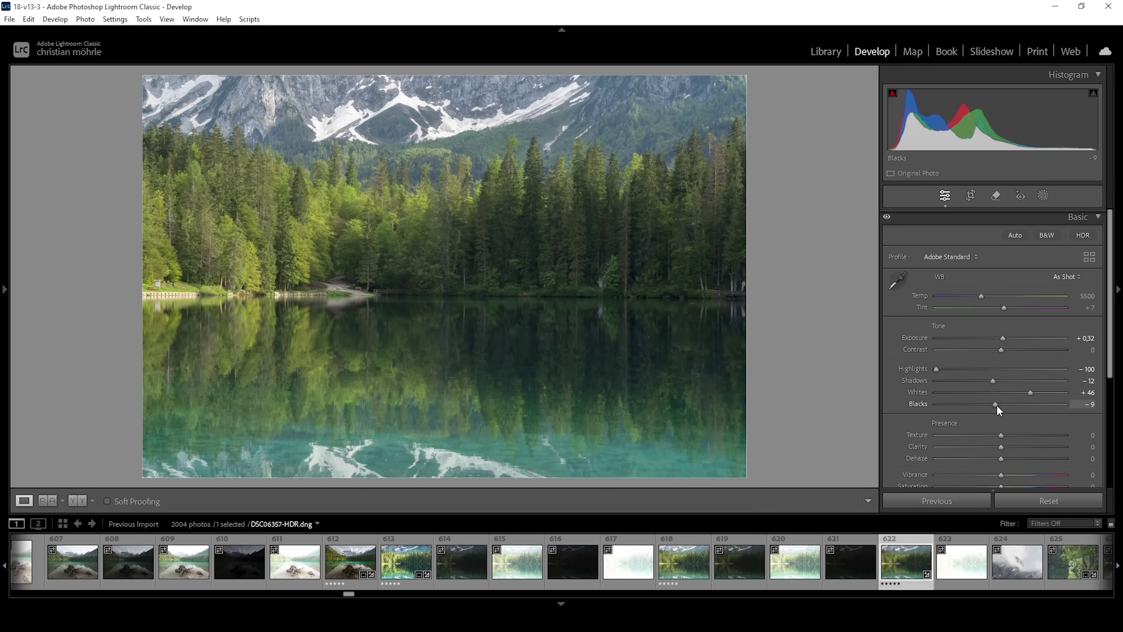
pyautogui.moveTo(1000, 410); pyautogui.dragTo(996, 407)
pyautogui.keyDown('alt'); pyautogui.click(996, 407); pyautogui.keyUp('alt')
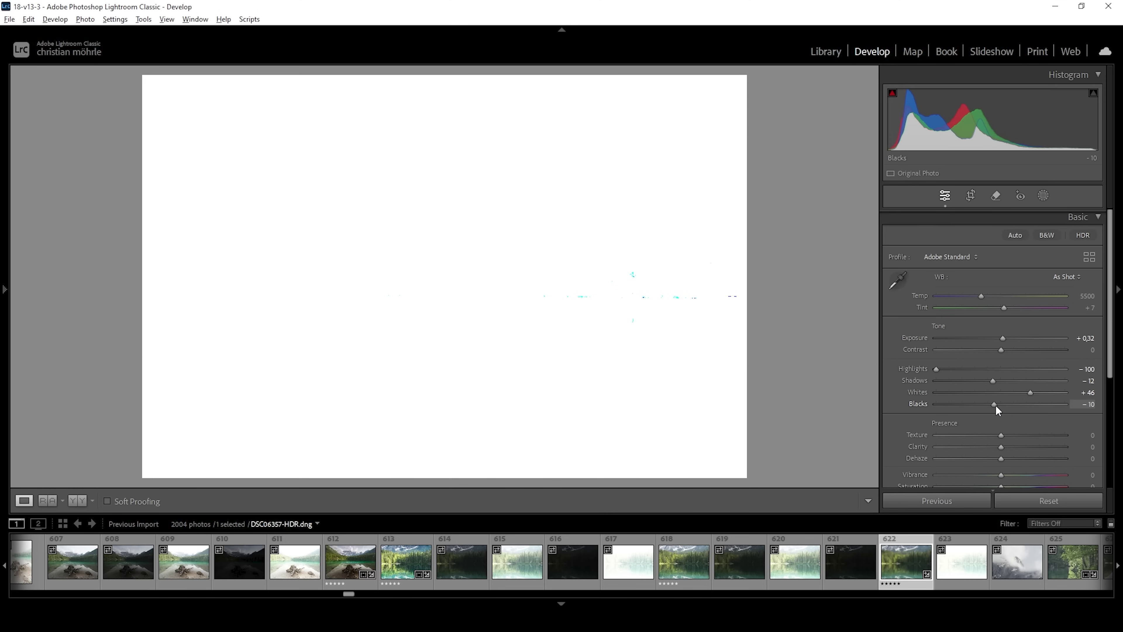
pyautogui.moveTo(996, 406); pyautogui.dragTo(993, 406)
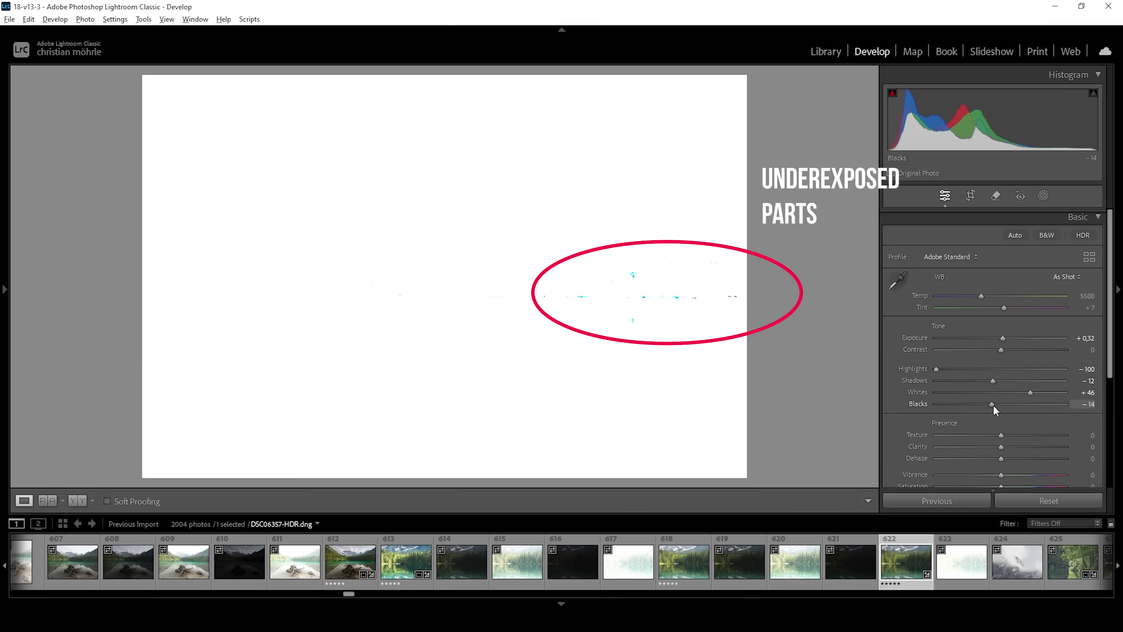
pyautogui.moveTo(993, 406); pyautogui.dragTo(994, 405)
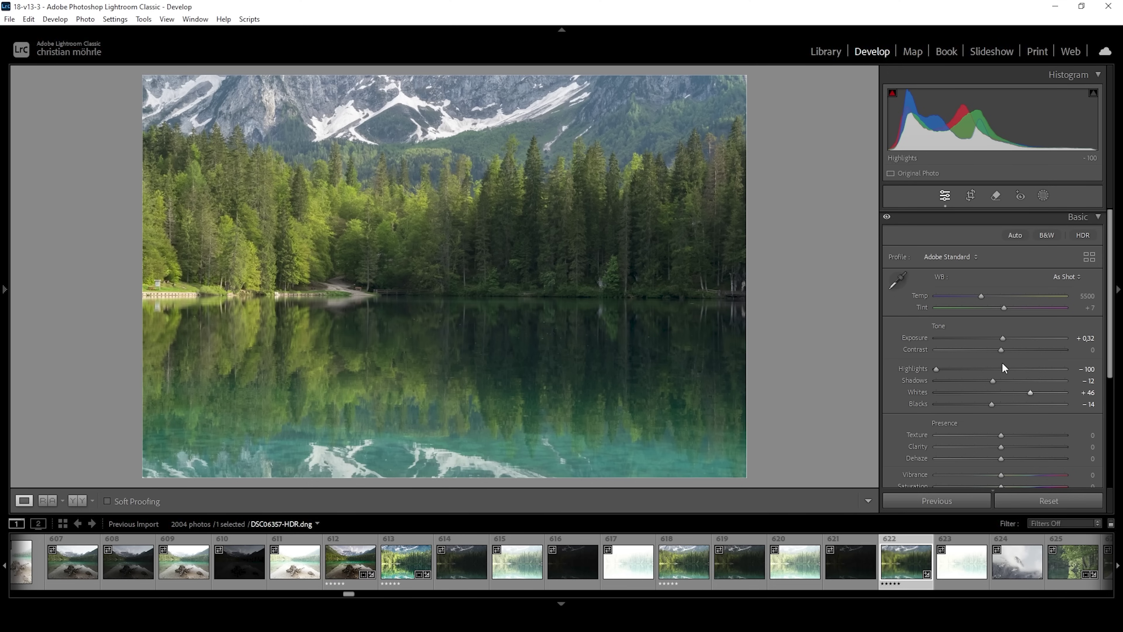
# Compare the photo with the Basic edits off and on, then raise Contrast to +18.
pyautogui.scroll(1, 996, 354)
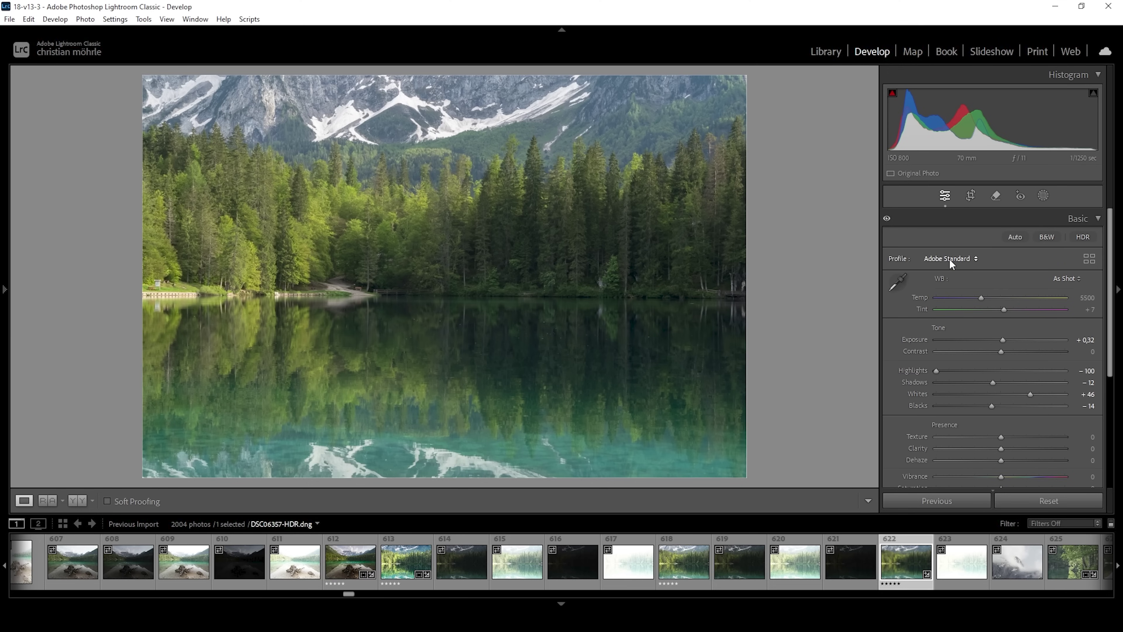
pyautogui.click(887, 221)
pyautogui.click(888, 221)
pyautogui.moveTo(1000, 353); pyautogui.dragTo(1007, 356)
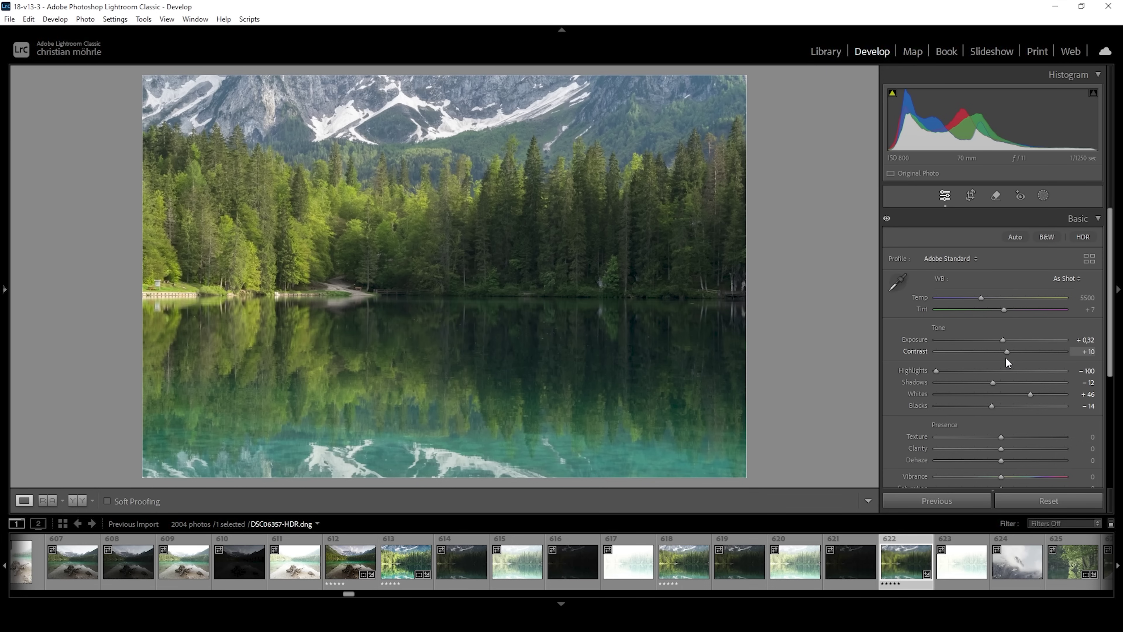
pyautogui.moveTo(1007, 360); pyautogui.dragTo(1009, 362)
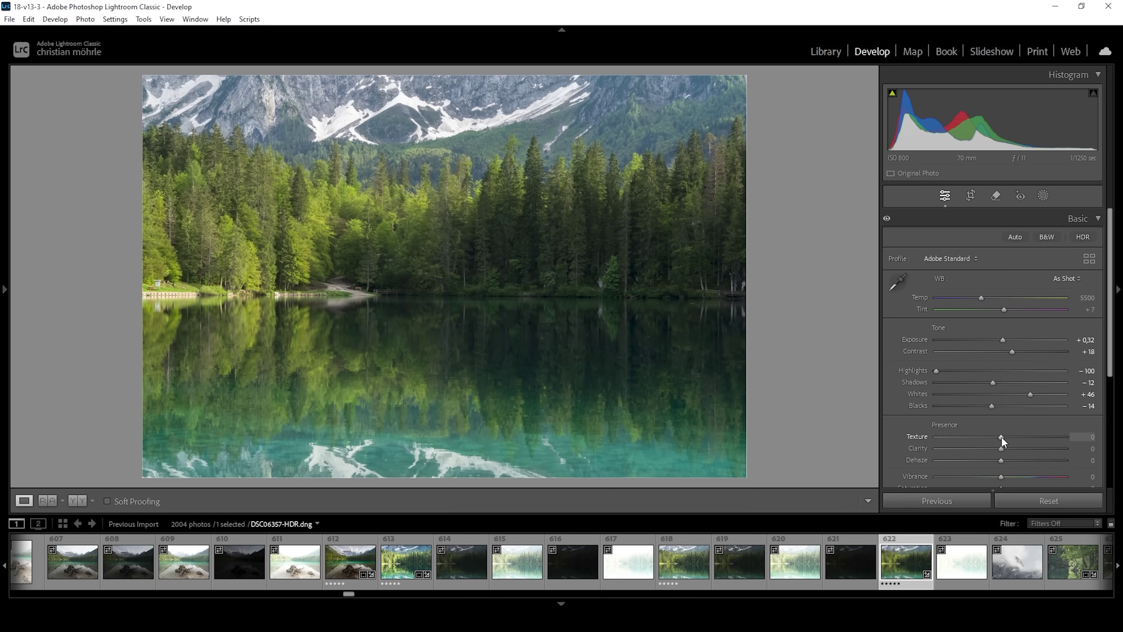
# Set Texture +8, Clarity +9, Dehaze +6 and Vibrance +9 in the Presence section.
pyautogui.moveTo(1001, 437); pyautogui.dragTo(1007, 450)
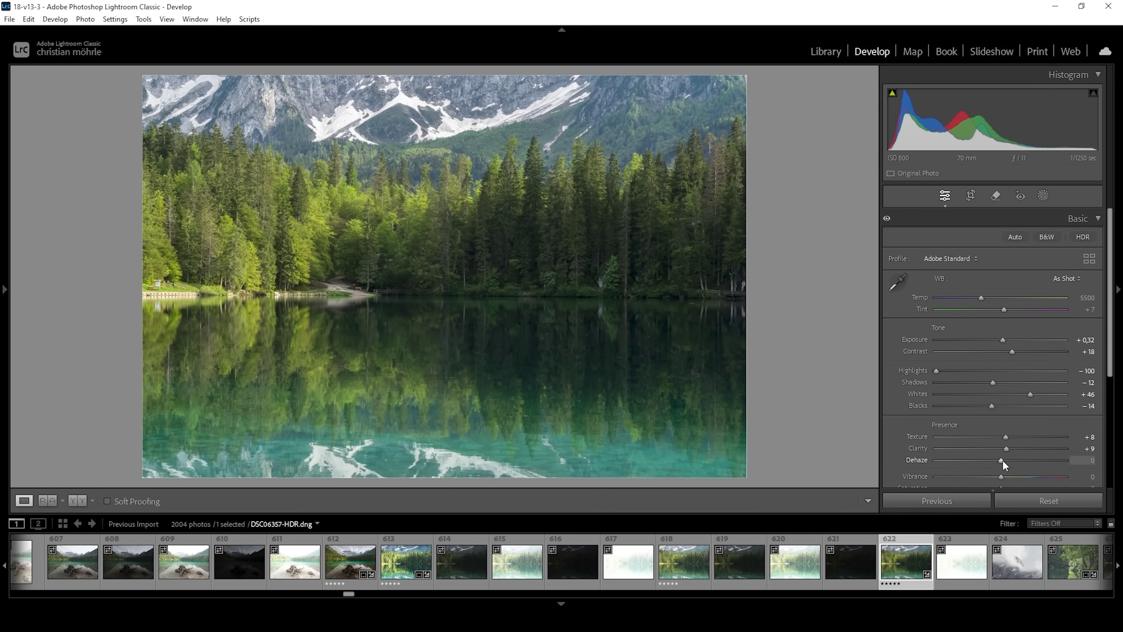
pyautogui.moveTo(1002, 460); pyautogui.dragTo(1008, 460)
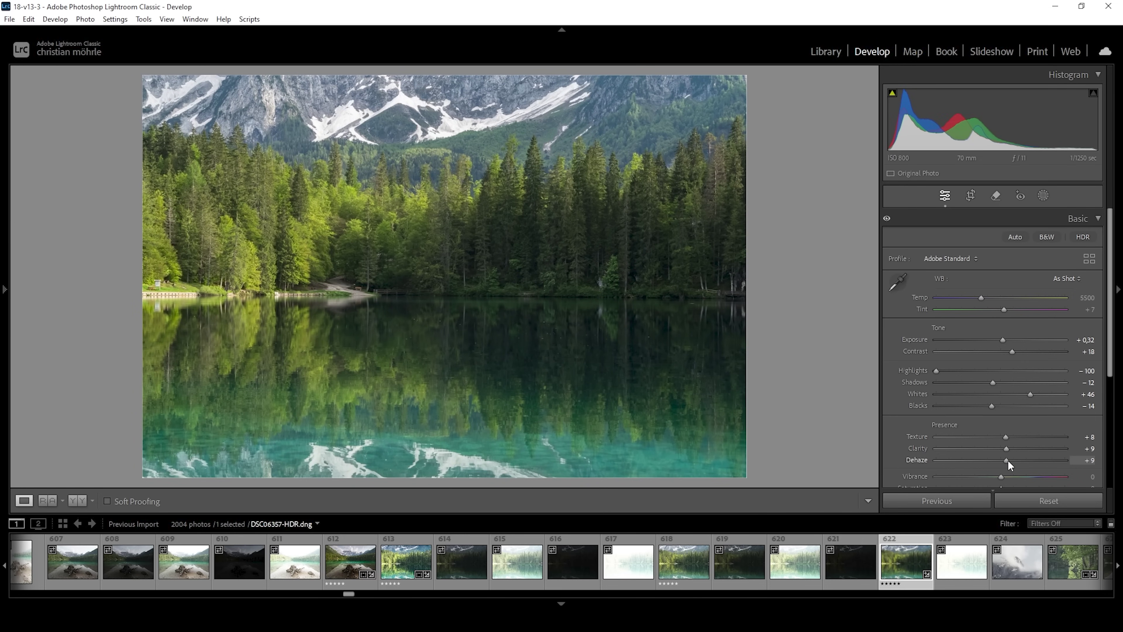
pyautogui.moveTo(1007, 460); pyautogui.dragTo(1005, 460)
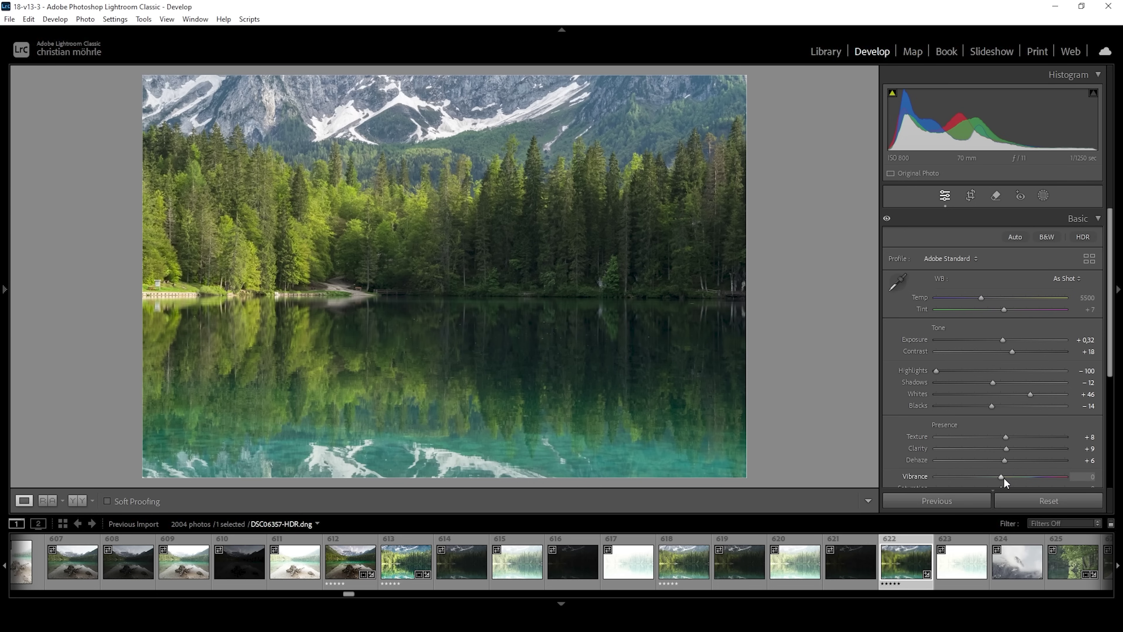
pyautogui.moveTo(1004, 476); pyautogui.dragTo(1007, 476)
# Compare the photo with the Basic edits off and on, then open the Masking options.
pyautogui.click(889, 222)
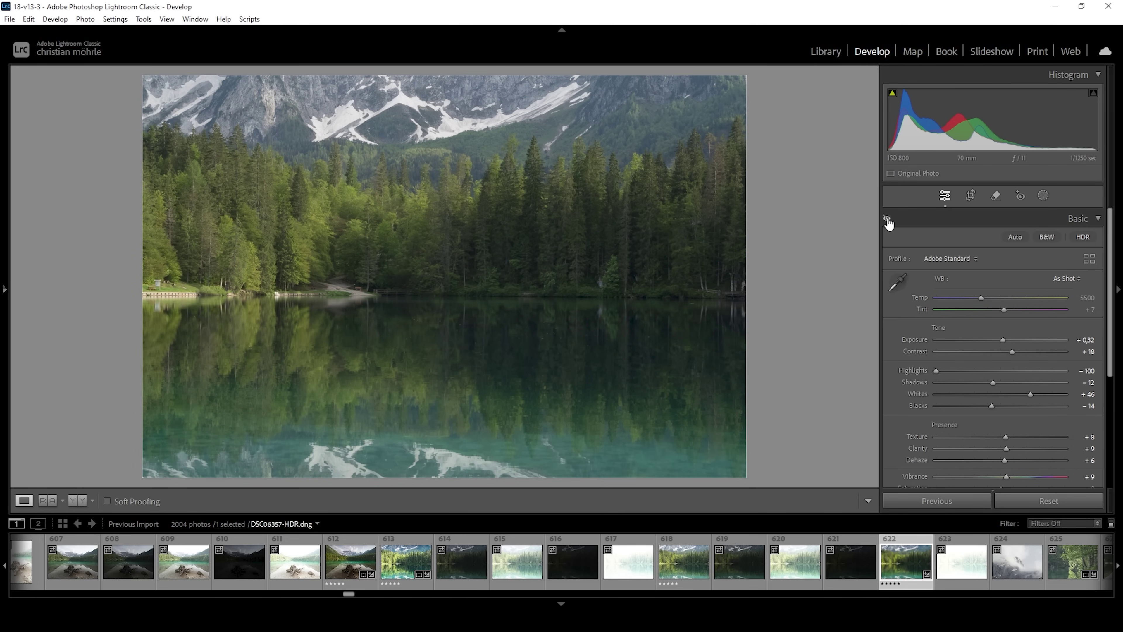
pyautogui.click(888, 222)
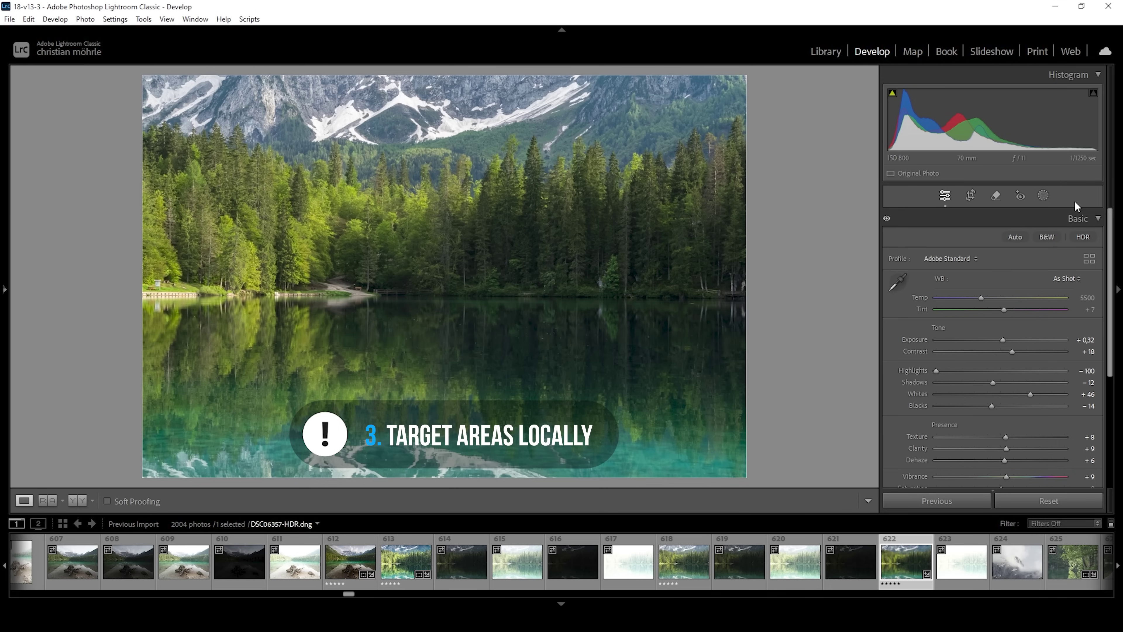
pyautogui.click(1043, 196)
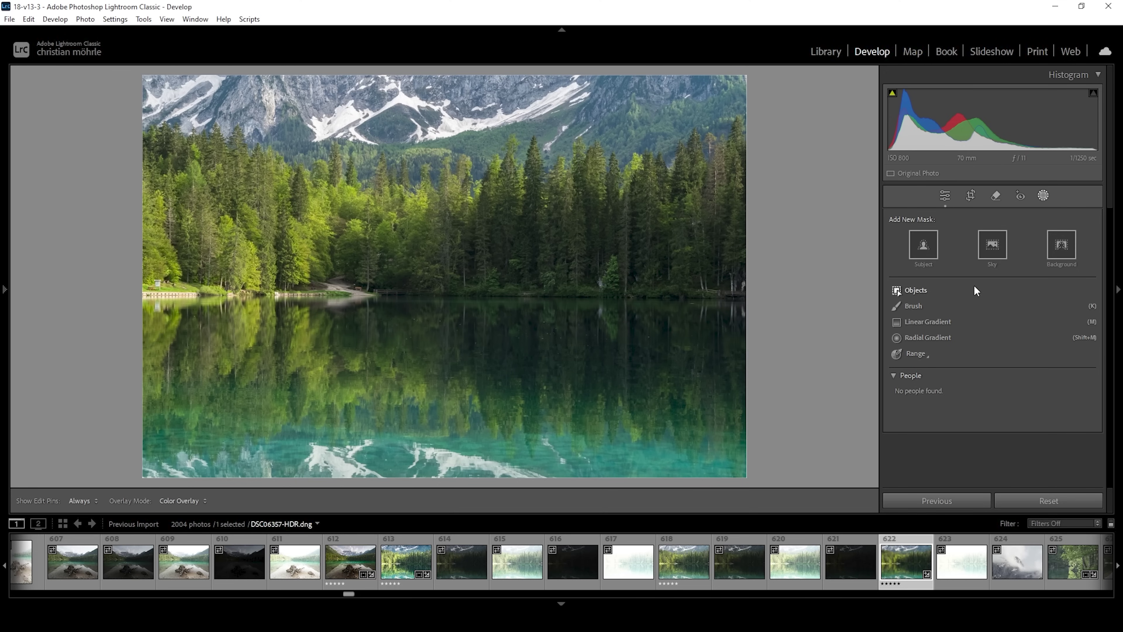
# Draw a linear gradient mask over the lake below the shoreline.
pyautogui.click(918, 323)
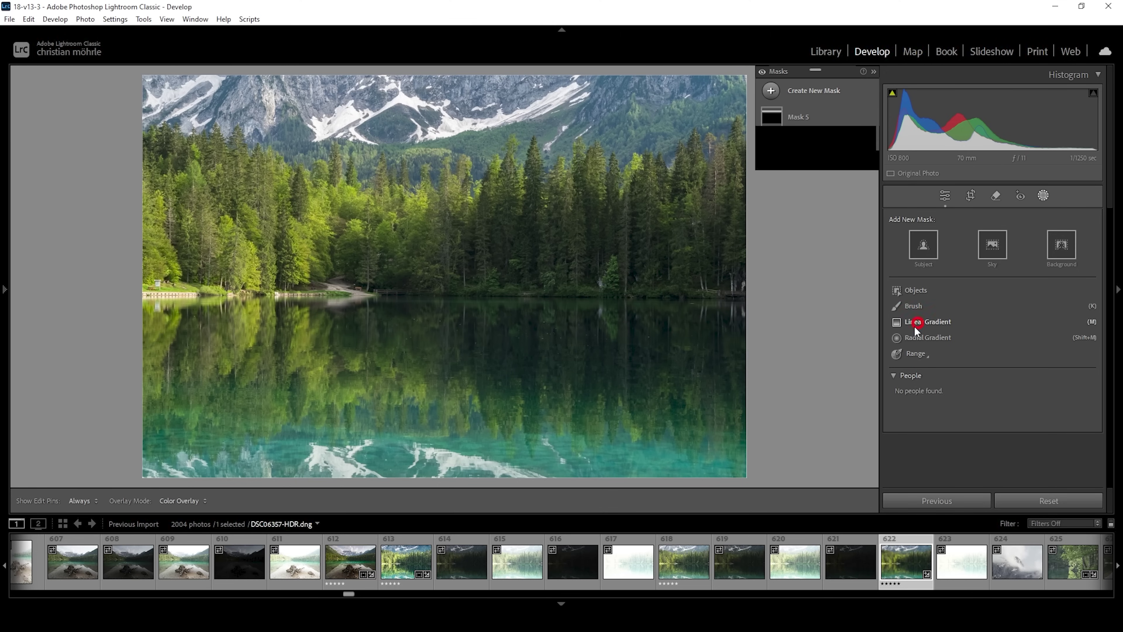
pyautogui.moveTo(414, 315); pyautogui.dragTo(424, 293)
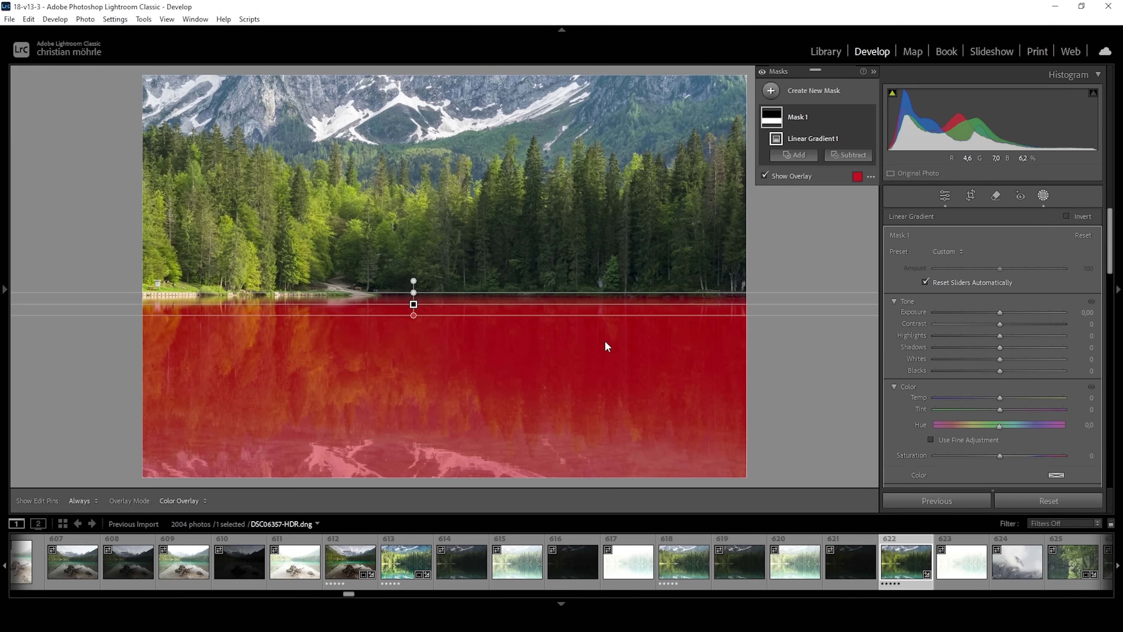
pyautogui.moveTo(1111, 214); pyautogui.dragTo(1108, 312)
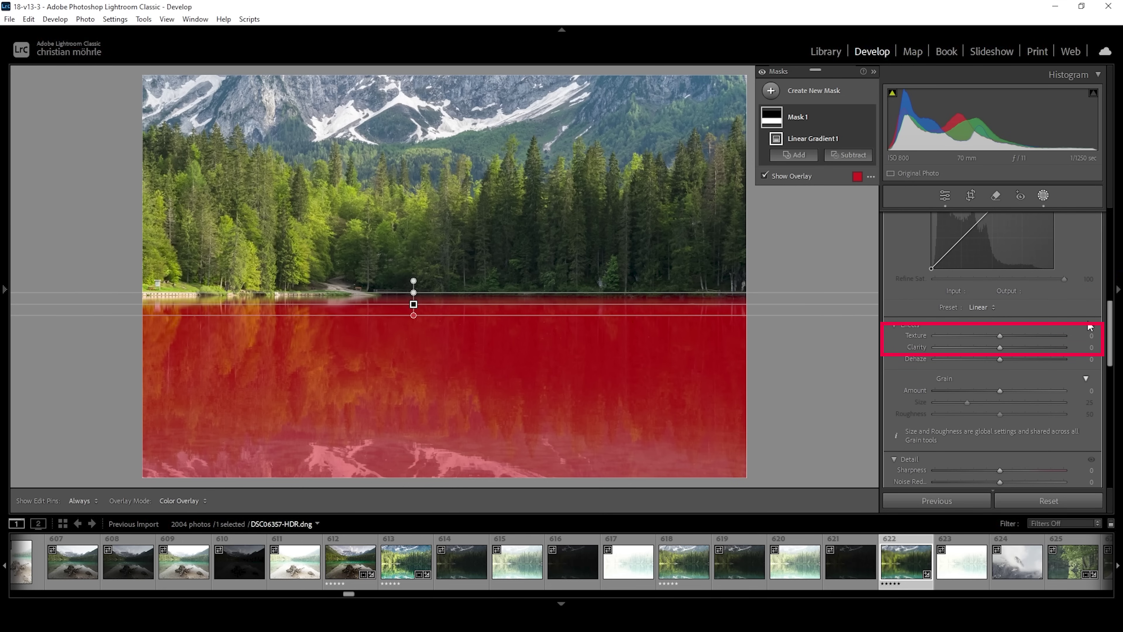
# Raise the gradient mask's Clarity, then set its Texture to 11 and Shadows to −8.
pyautogui.moveTo(1001, 351); pyautogui.dragTo(1022, 356)
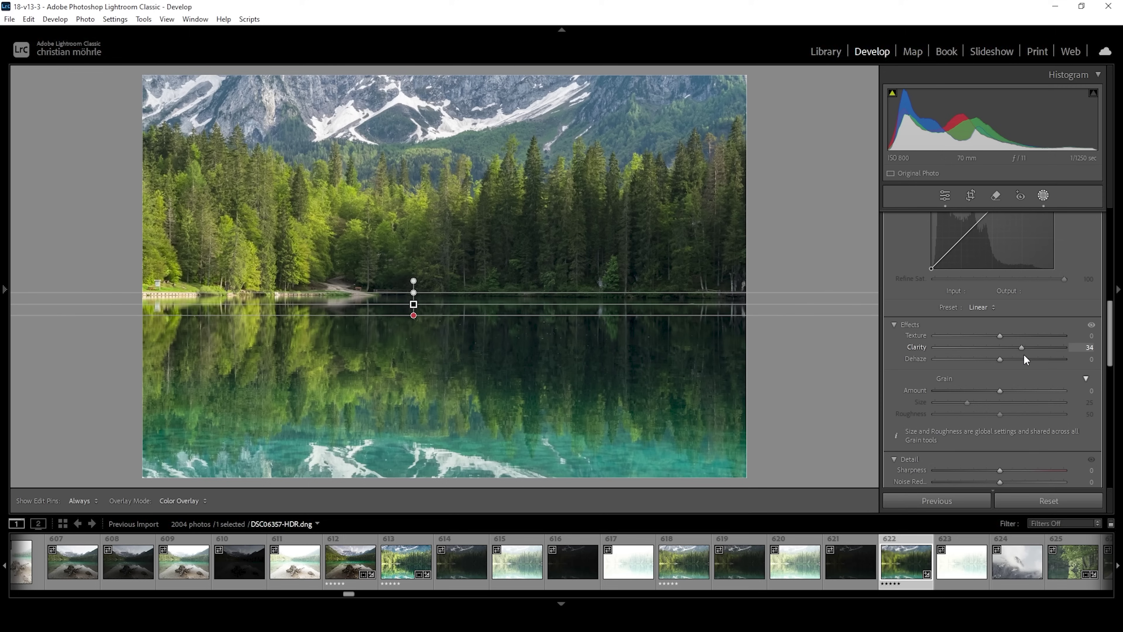
pyautogui.moveTo(1025, 356); pyautogui.dragTo(1027, 354)
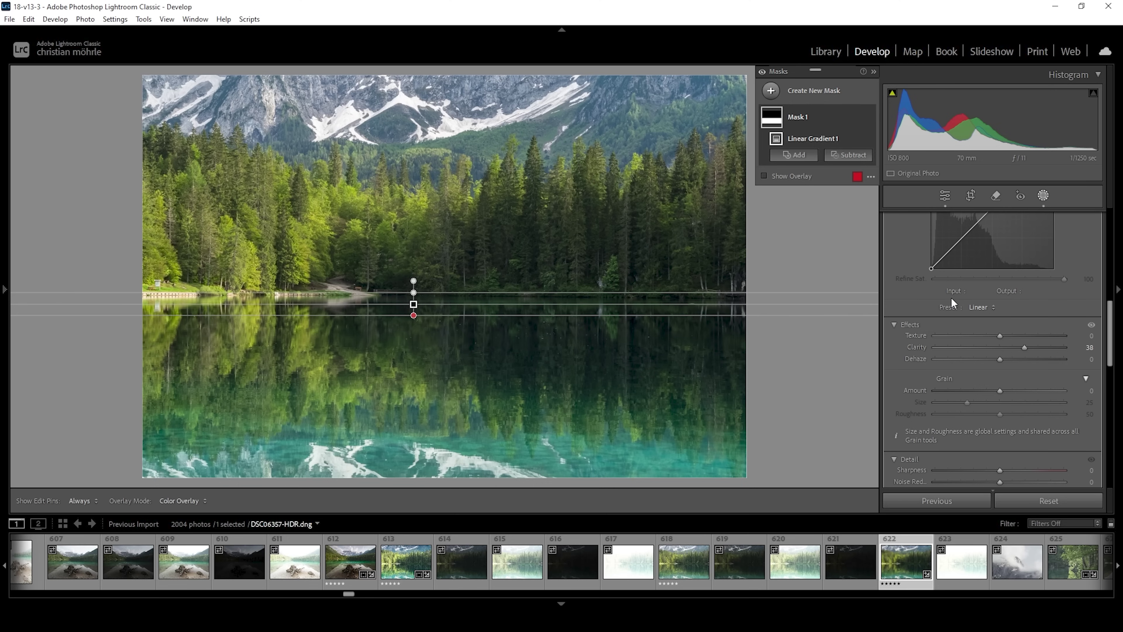
pyautogui.moveTo(1000, 337); pyautogui.dragTo(1002, 337)
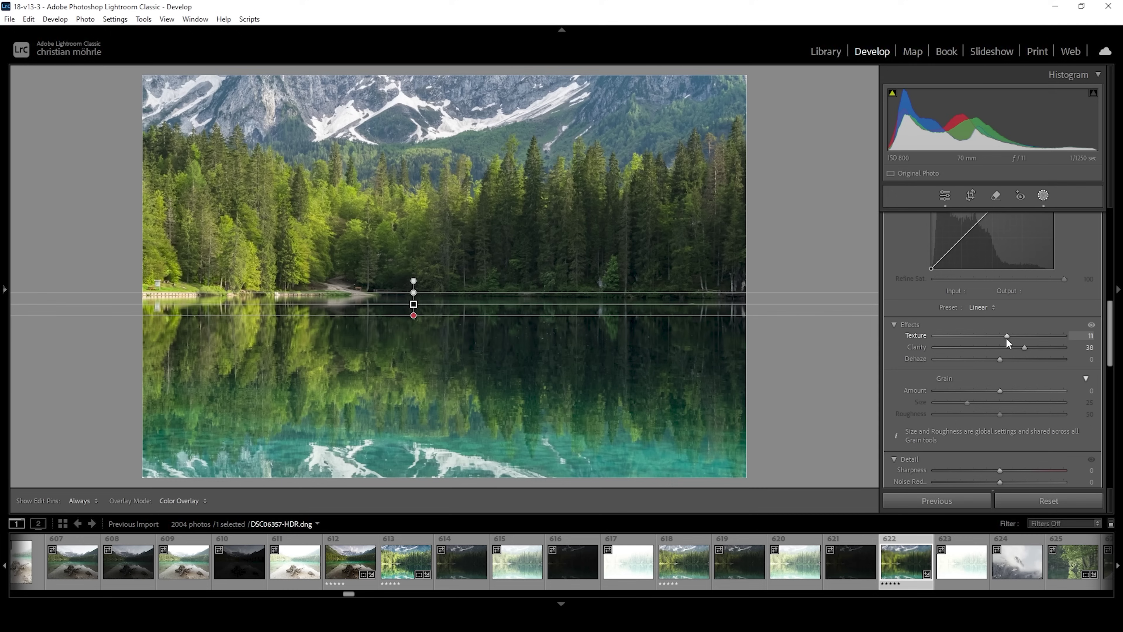
pyautogui.moveTo(1006, 338); pyautogui.dragTo(1006, 338)
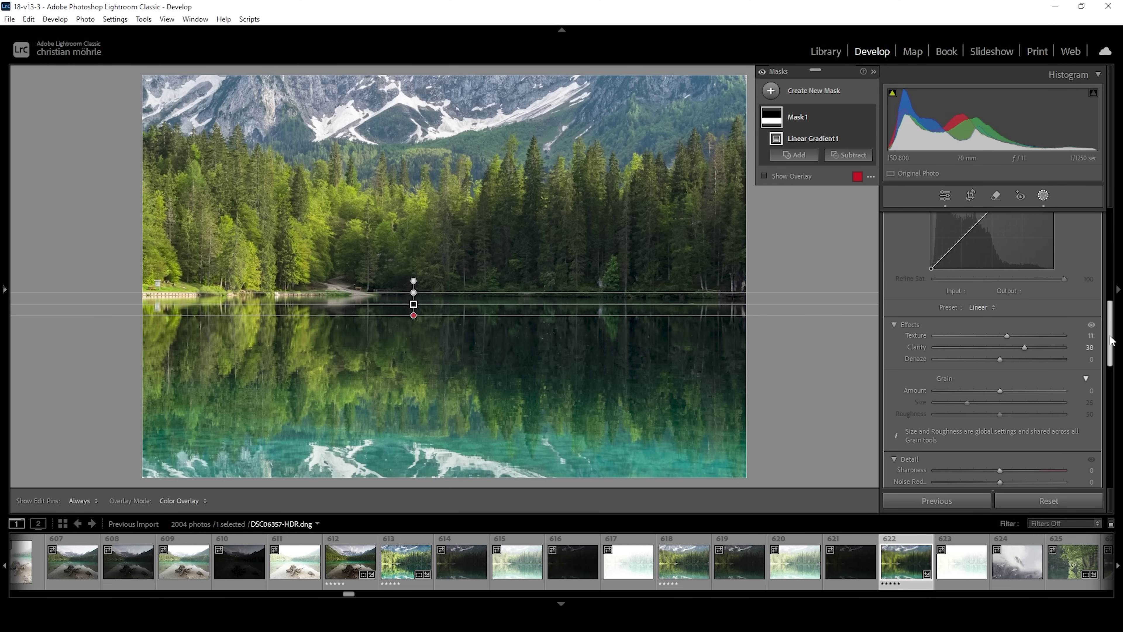
pyautogui.moveTo(1111, 341); pyautogui.dragTo(1111, 226)
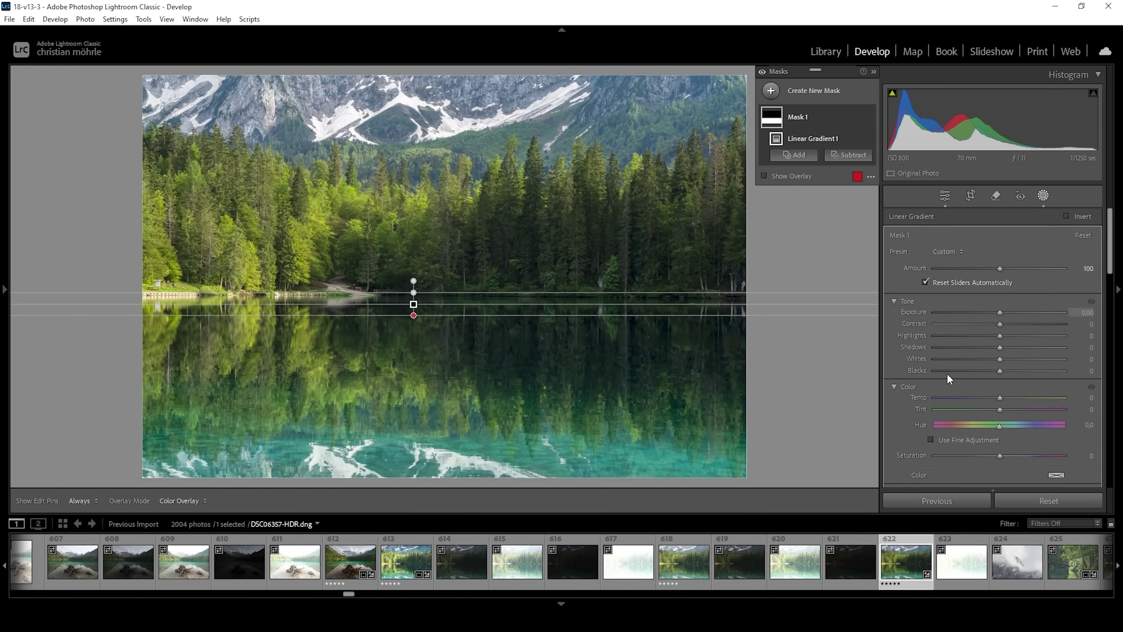
pyautogui.moveTo(999, 347); pyautogui.dragTo(995, 350)
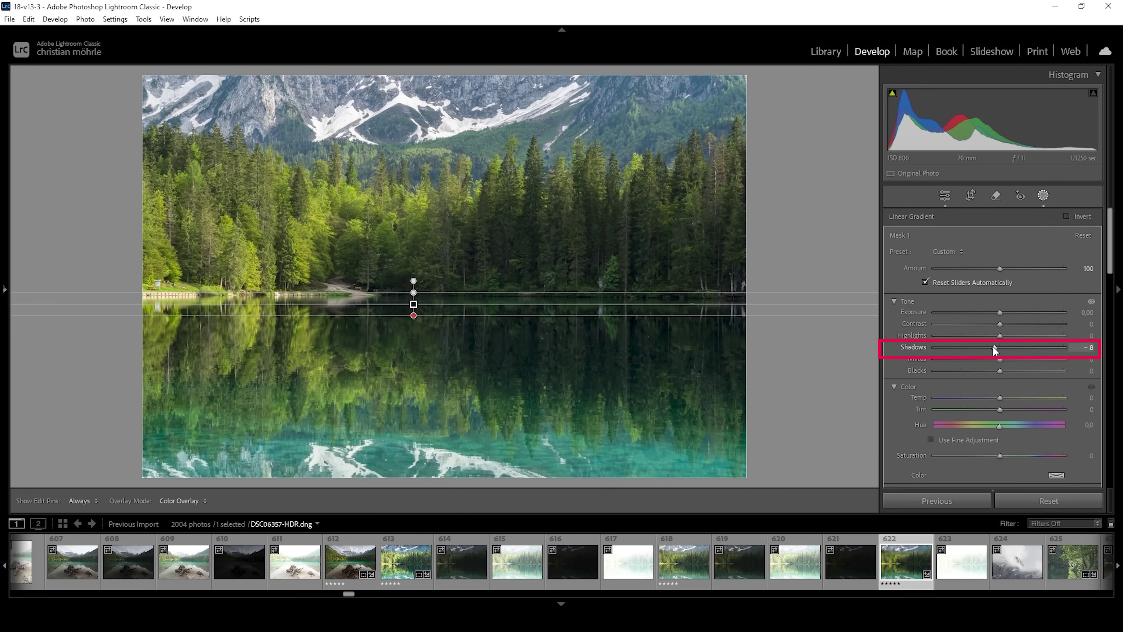
pyautogui.moveTo(995, 350); pyautogui.dragTo(996, 350)
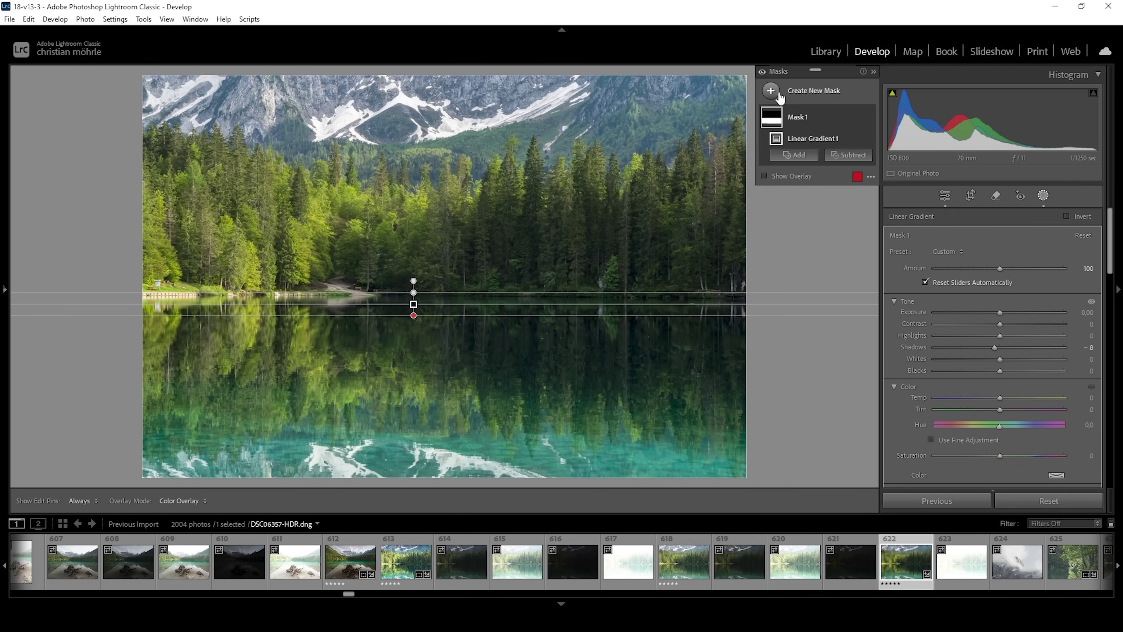
pyautogui.click(772, 91)
# Draw a second linear gradient down from the top over the mountains with Exposure −0.63.
pyautogui.click(840, 215)
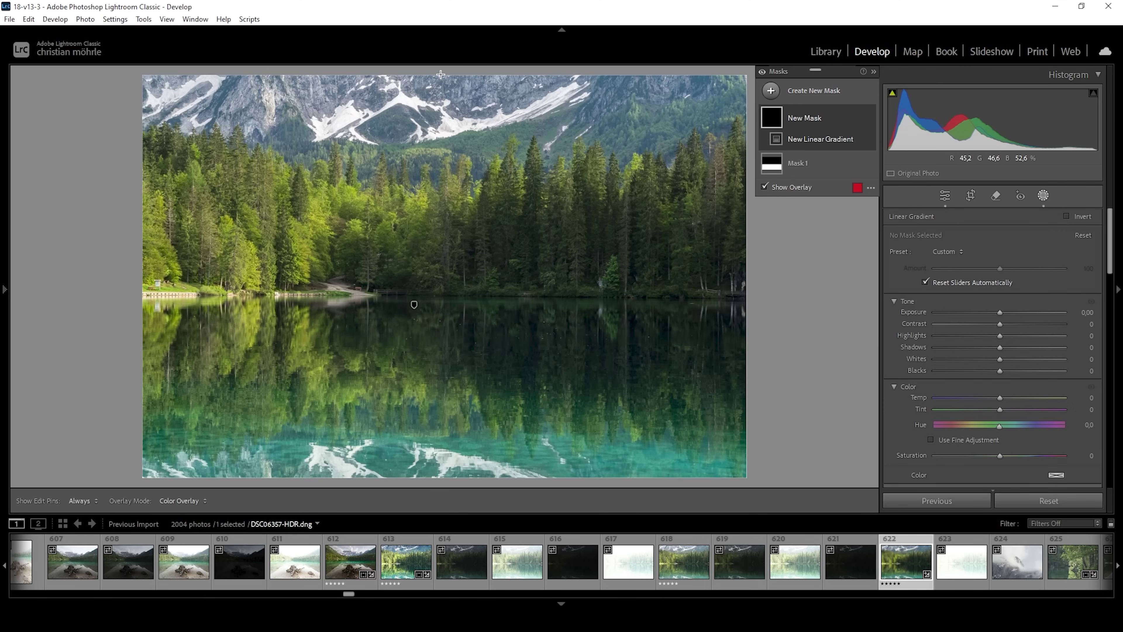
pyautogui.moveTo(440, 75); pyautogui.dragTo(448, 171)
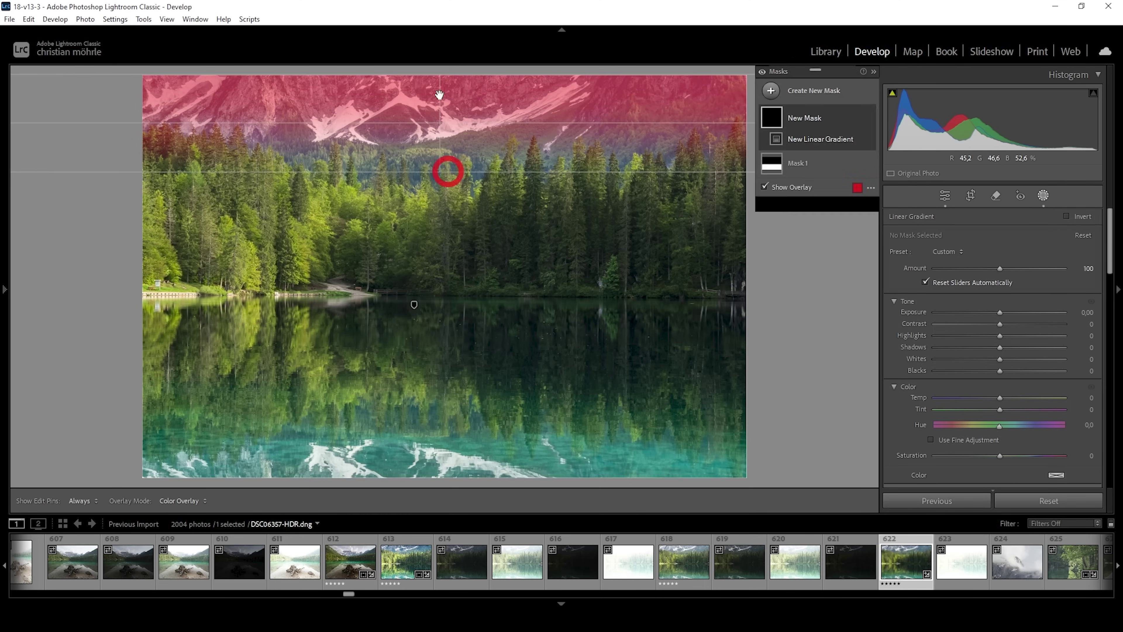
pyautogui.moveTo(441, 74); pyautogui.dragTo(443, 60)
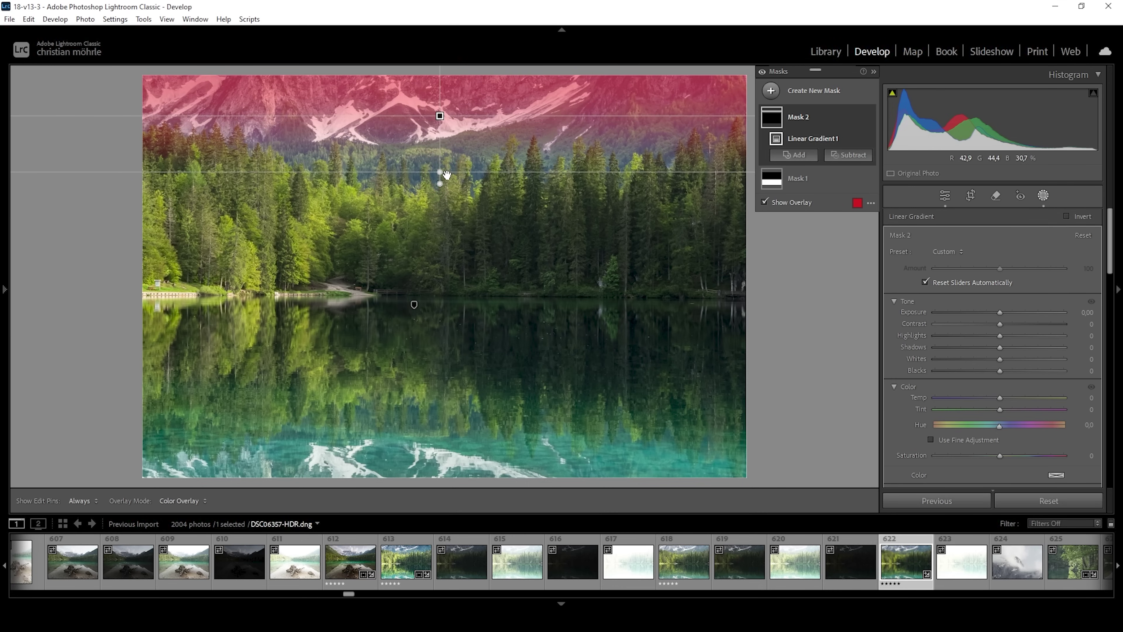
pyautogui.moveTo(1000, 314); pyautogui.dragTo(988, 315)
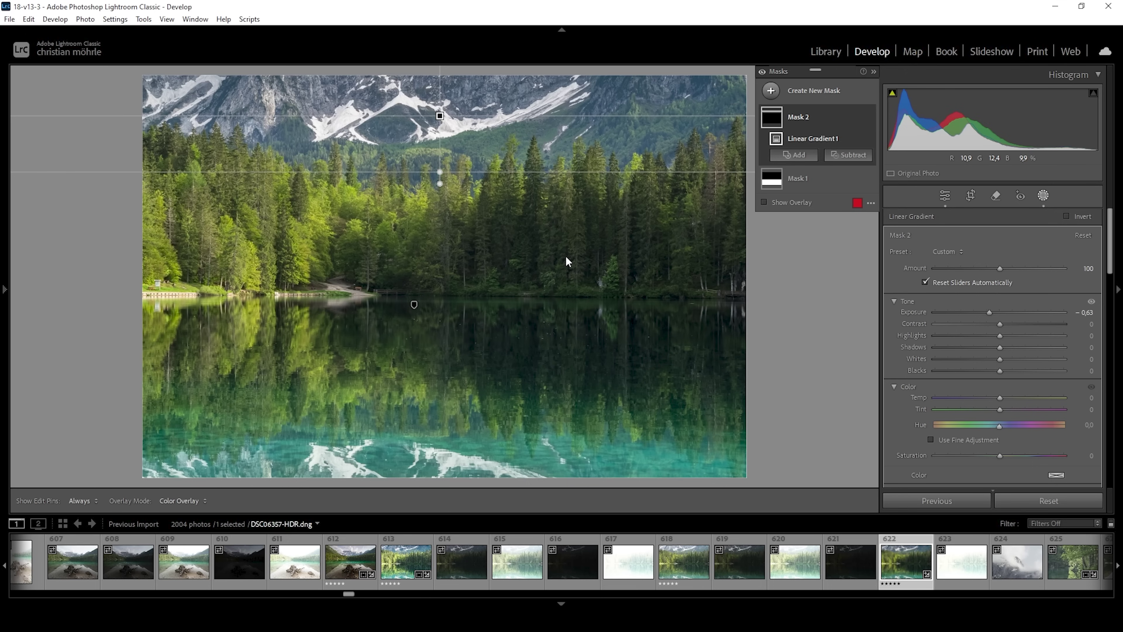
# Create a Color Range mask by sampling the green trees.
pyautogui.click(771, 90)
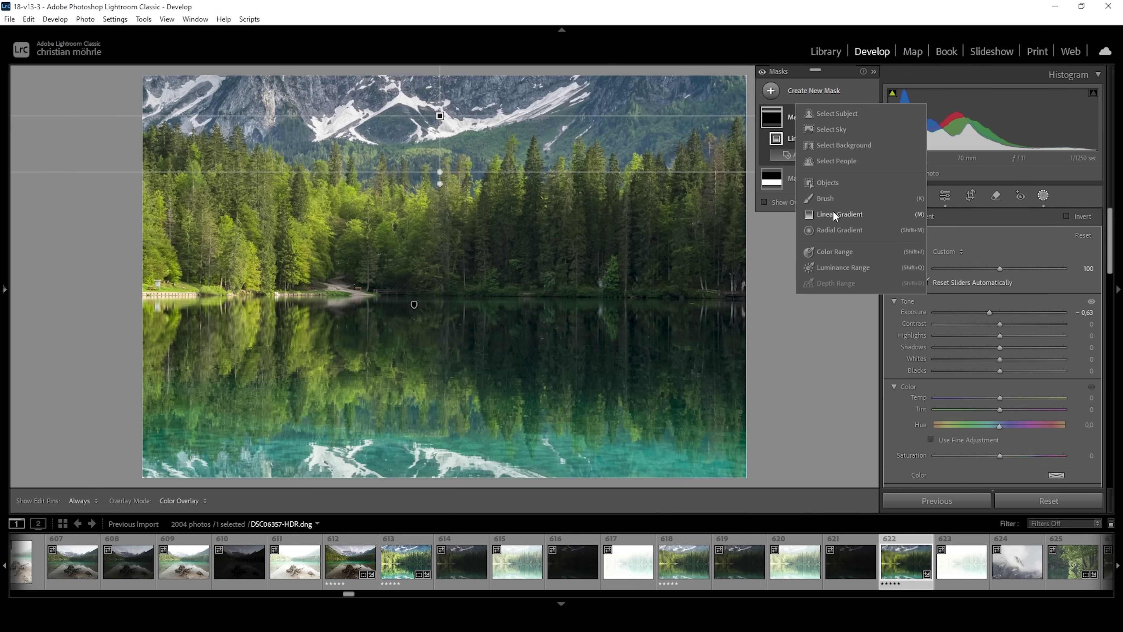
pyautogui.click(835, 251)
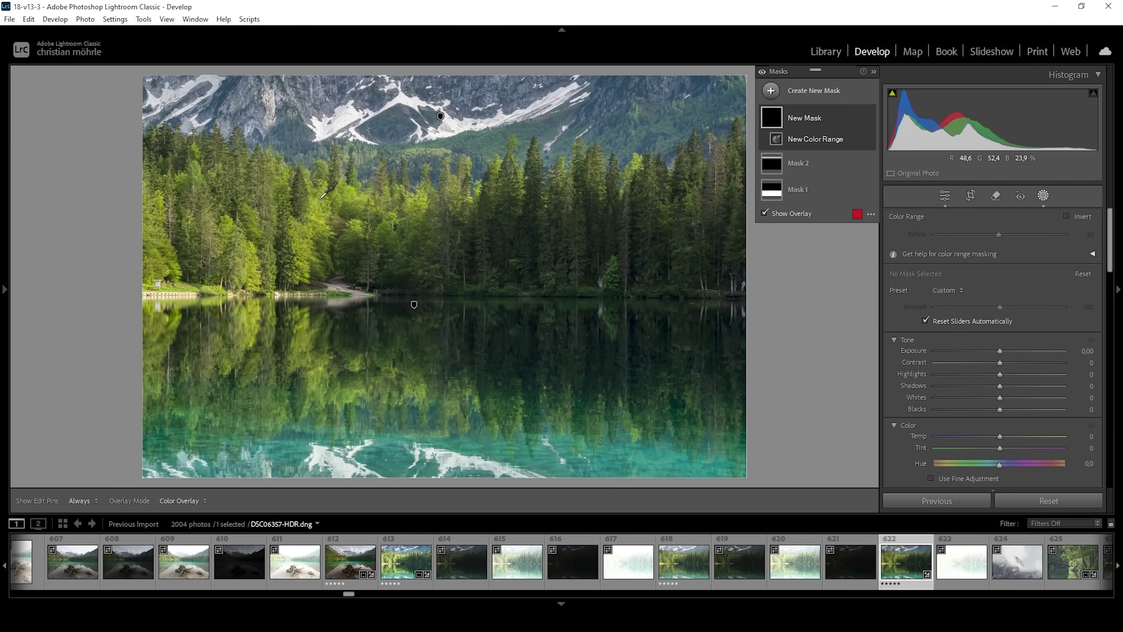
pyautogui.click(320, 199)
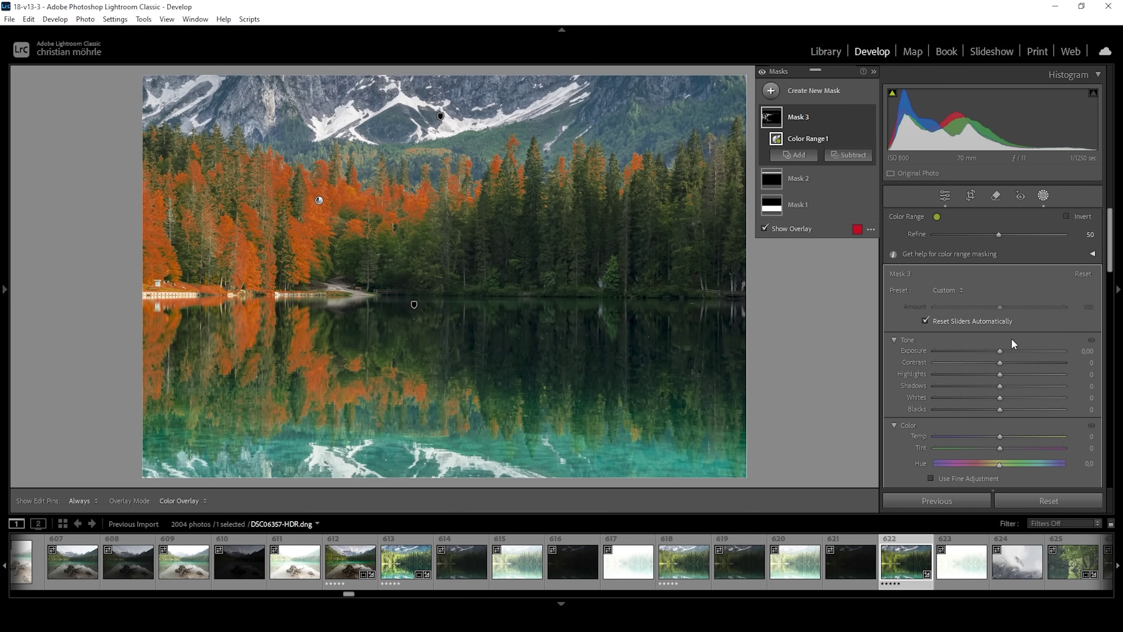
# Set the tree mask's Whites to 11 and Shadows to 13, and compare it hidden and shown.
pyautogui.moveTo(997, 402); pyautogui.dragTo(1099, 401)
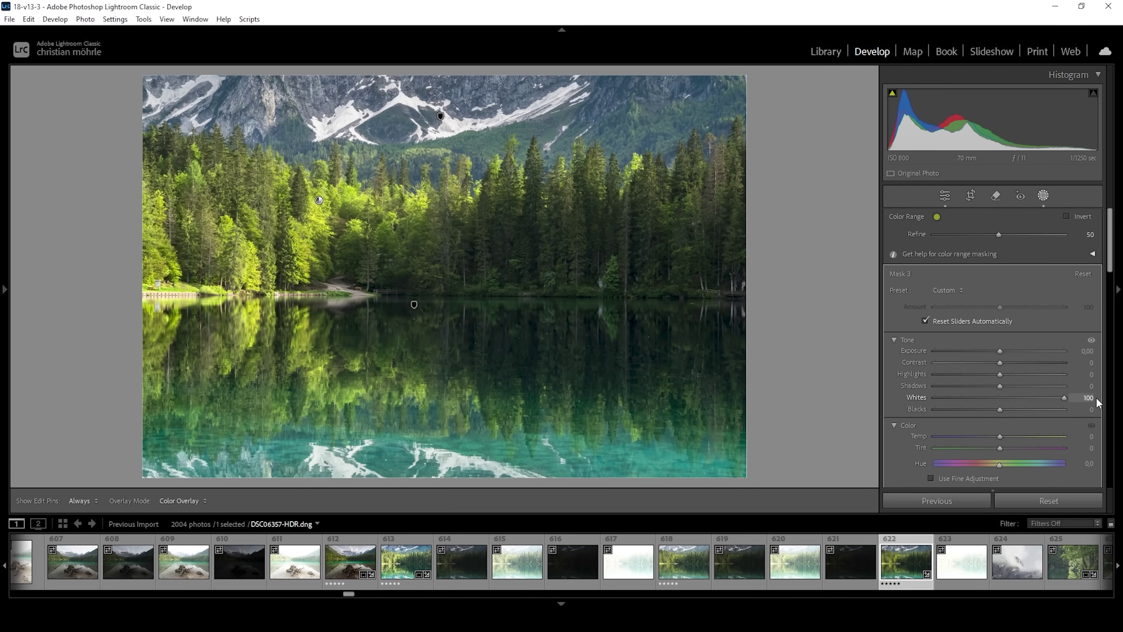
pyautogui.moveTo(1064, 398); pyautogui.dragTo(1012, 407)
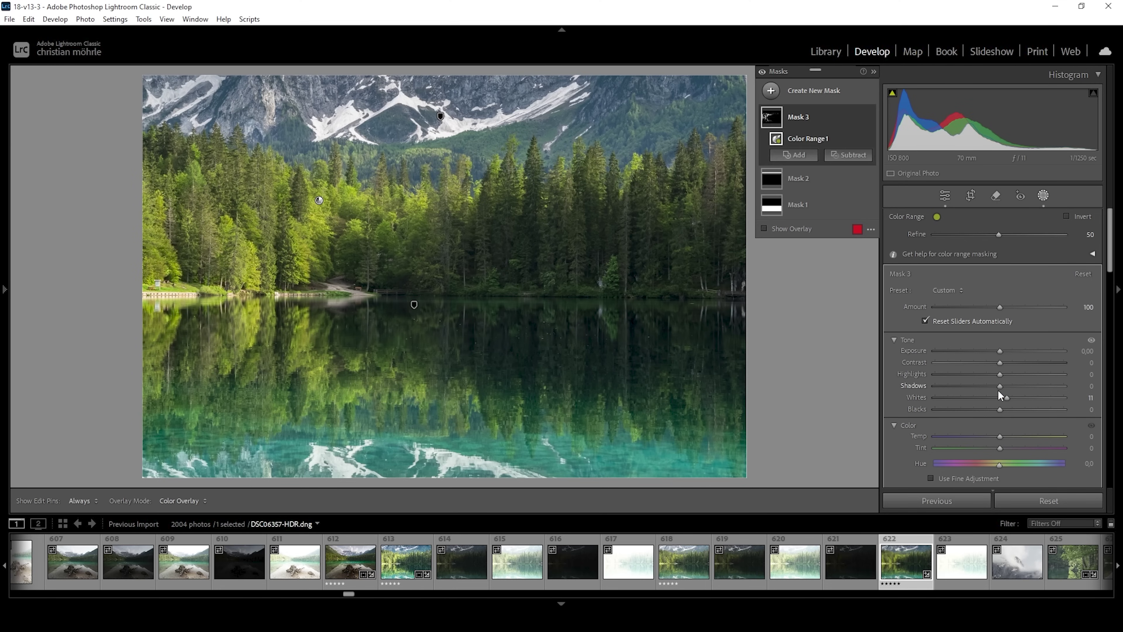
pyautogui.moveTo(1001, 387); pyautogui.dragTo(1009, 388)
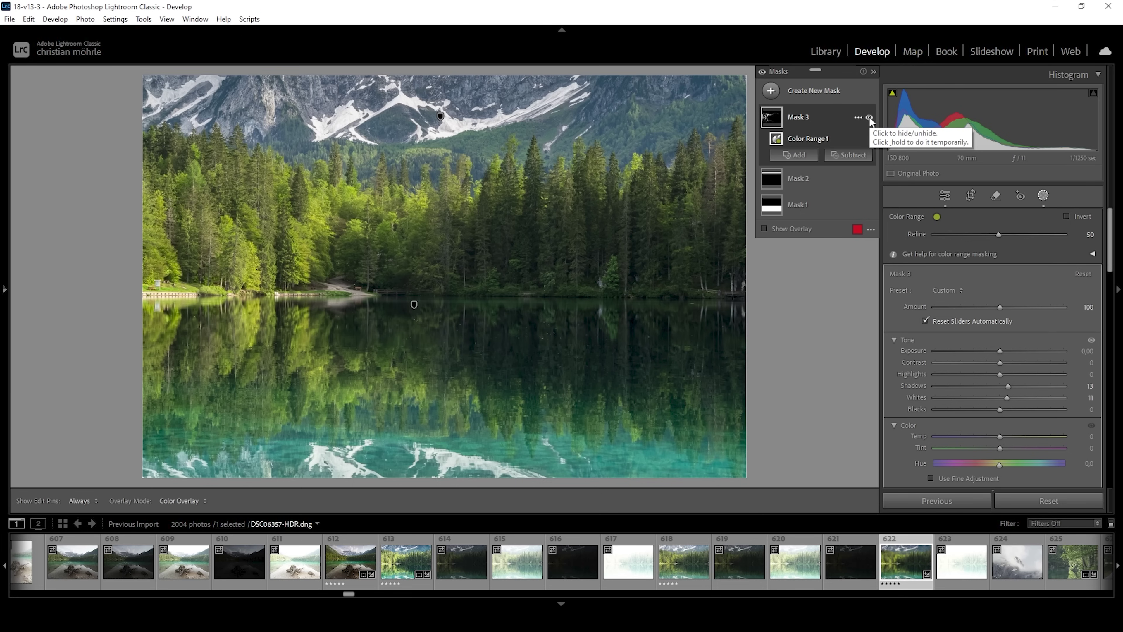
pyautogui.click(869, 118)
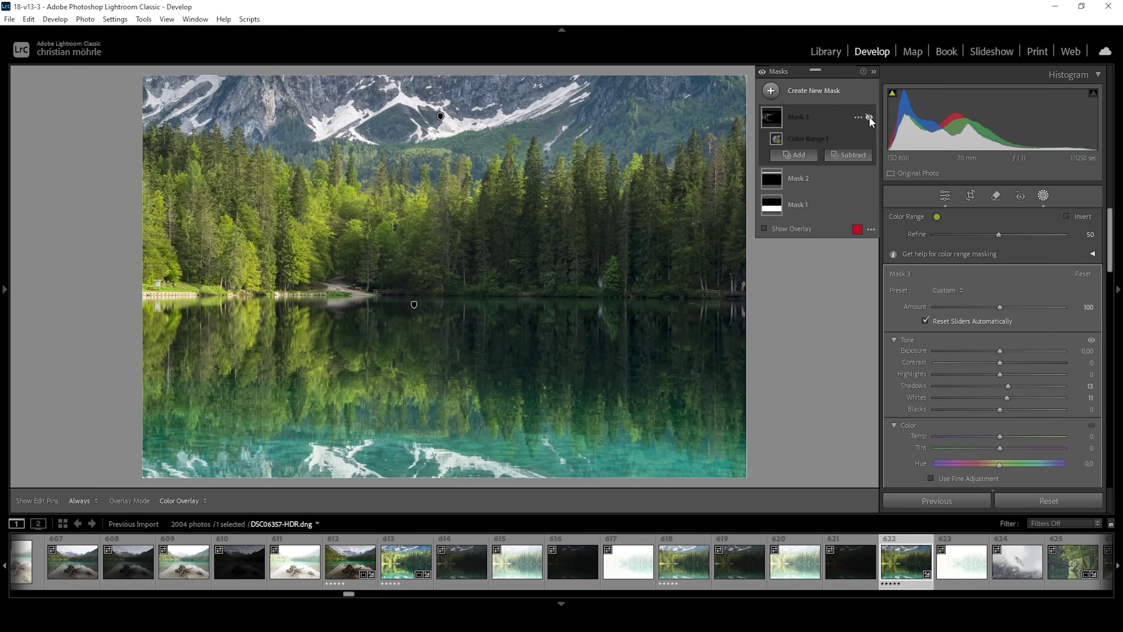
pyautogui.click(869, 116)
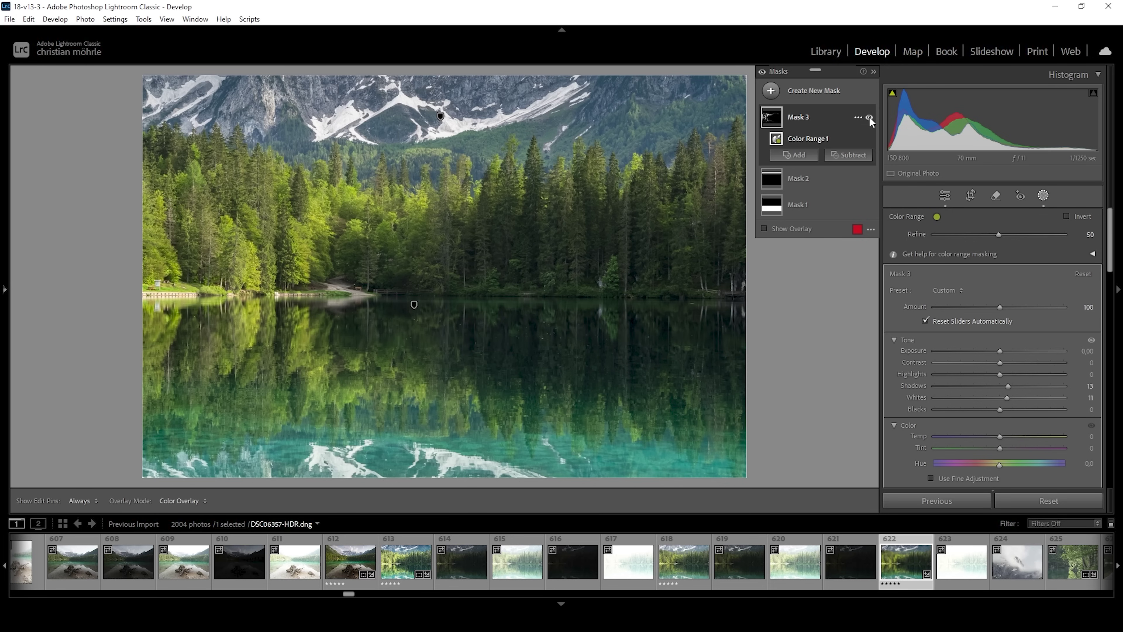
pyautogui.click(771, 90)
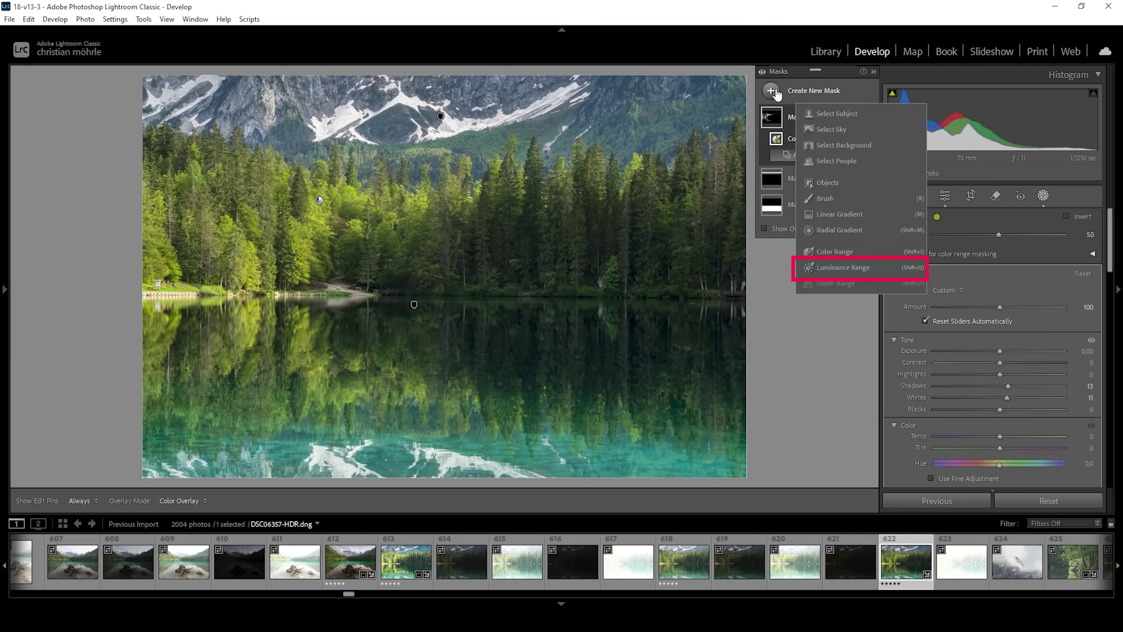
# Create a Luminance Range mask from a photo sample and narrow its range to 5–95.
pyautogui.click(864, 271)
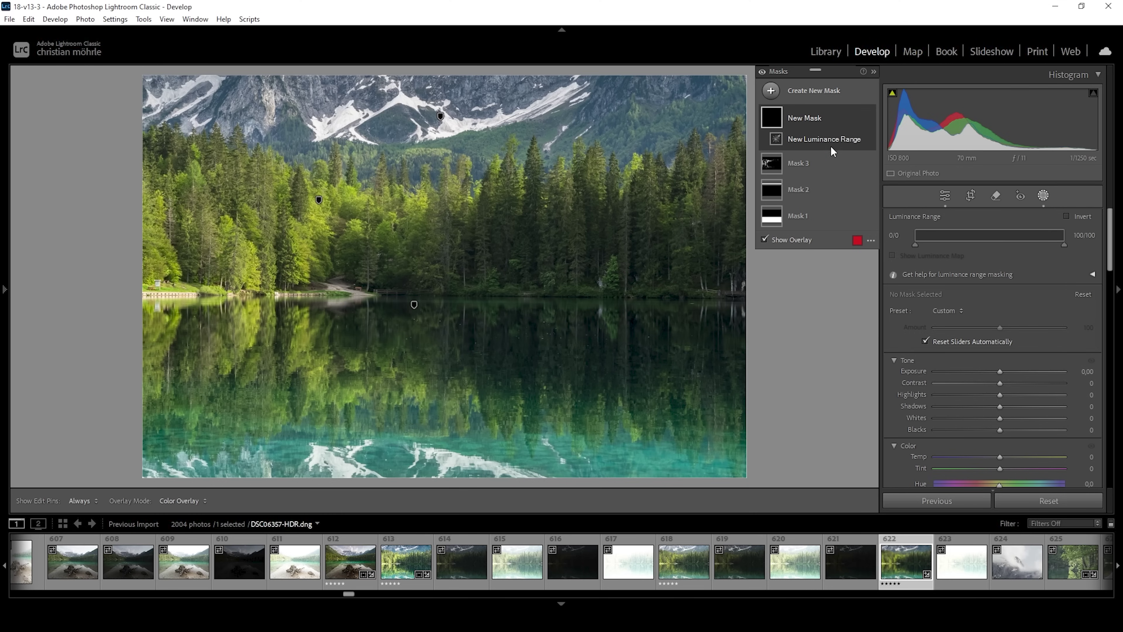
pyautogui.click(914, 246)
pyautogui.moveTo(916, 246); pyautogui.dragTo(919, 246)
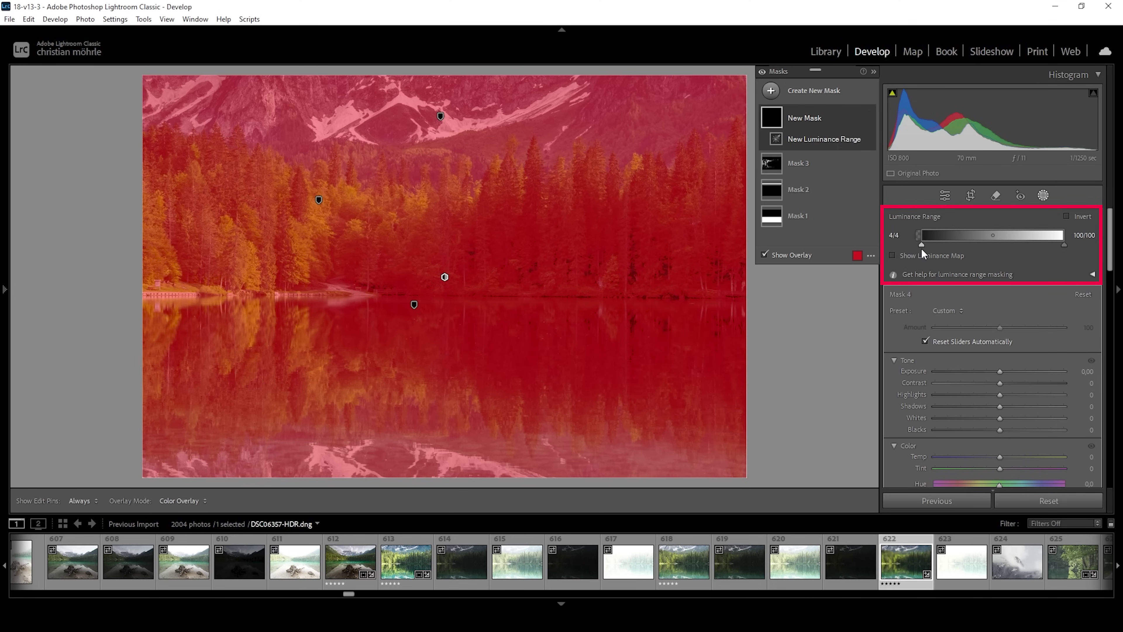
pyautogui.moveTo(922, 248); pyautogui.dragTo(923, 247)
pyautogui.click(307, 187)
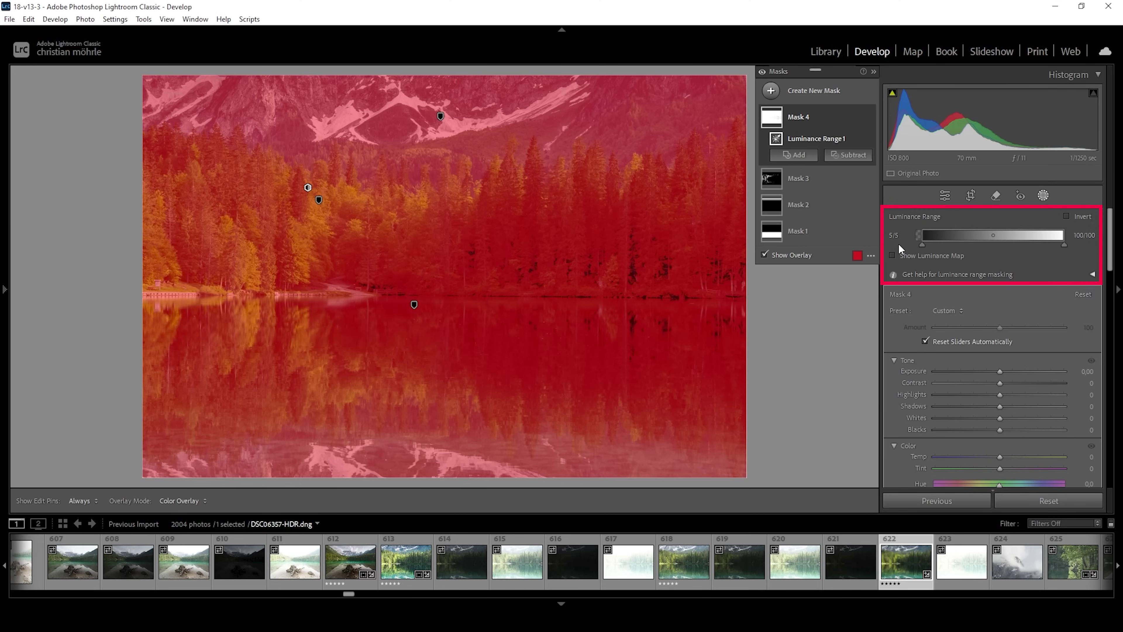
pyautogui.click(1063, 246)
pyautogui.moveTo(1062, 245); pyautogui.dragTo(1057, 245)
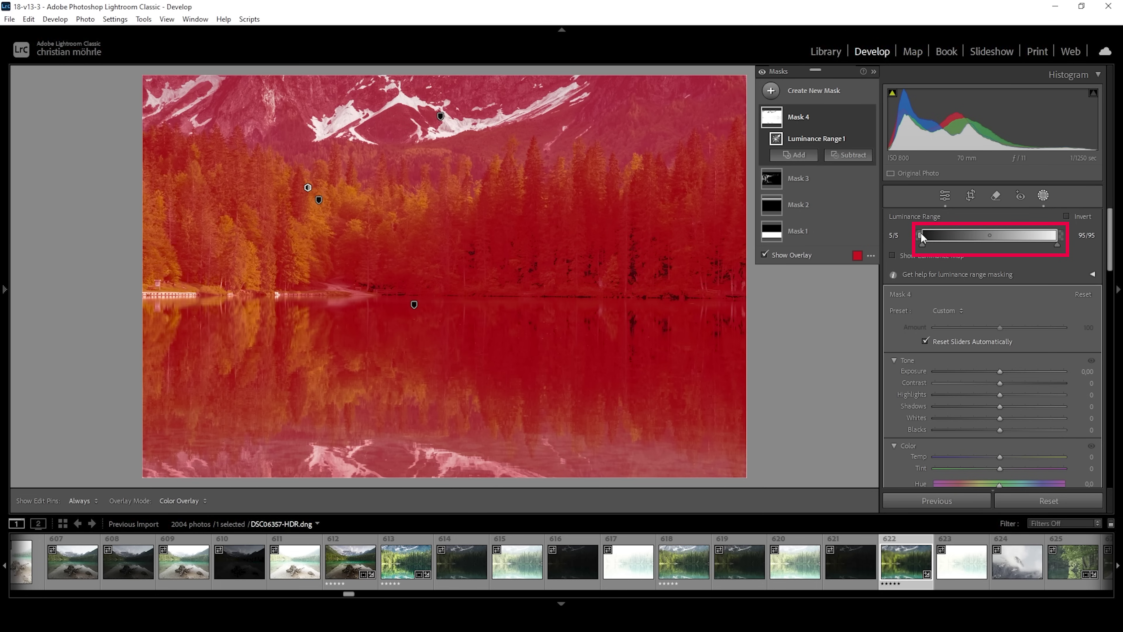
# Narrow Mask 4's luminance range to 5/33–60/95 and raise its Highlights to +22.
pyautogui.moveTo(921, 236); pyautogui.dragTo(963, 237)
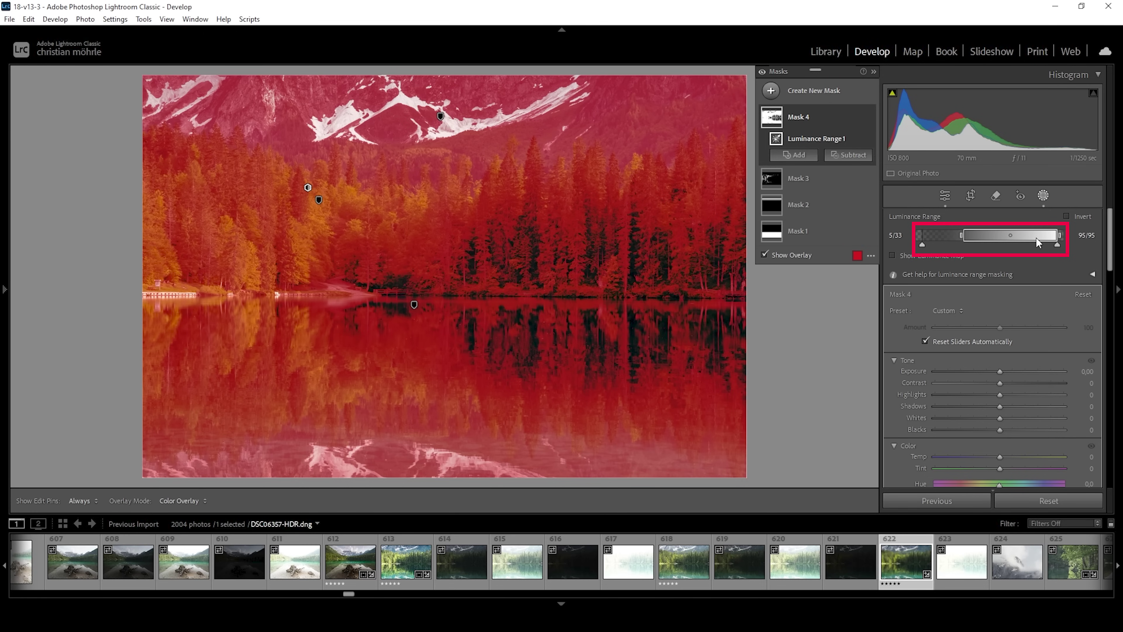
pyautogui.moveTo(1060, 238); pyautogui.dragTo(1008, 239)
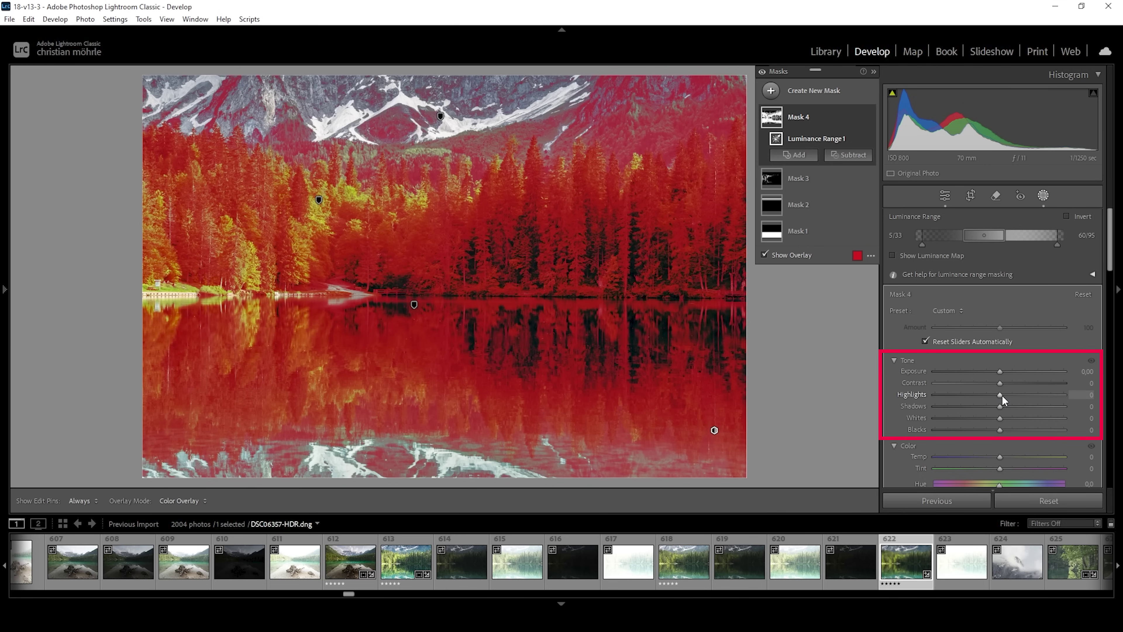
pyautogui.hotkey('shift', 'w')
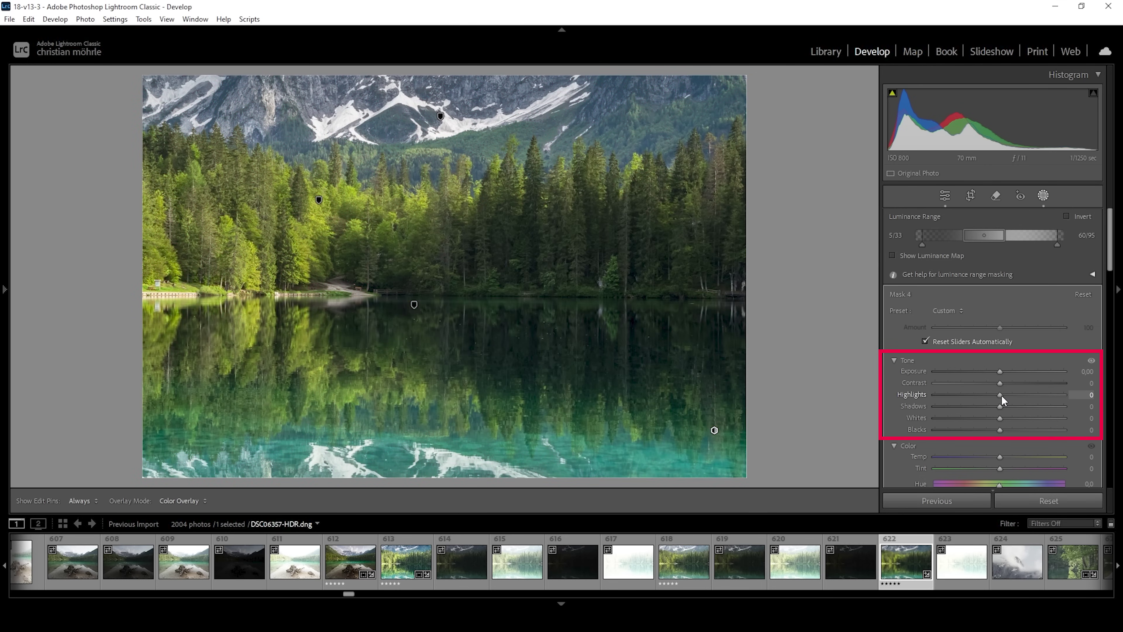
pyautogui.moveTo(1003, 395); pyautogui.dragTo(1014, 396)
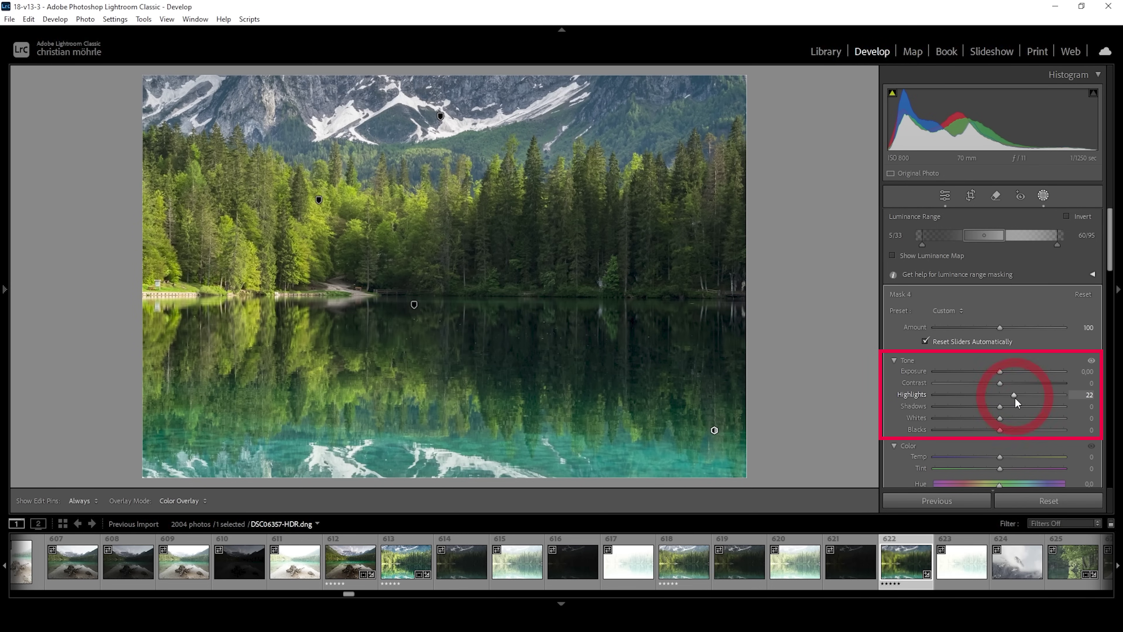
# Set Mask 4's Shadows to −10, Whites +10, Blacks −4 and Texture +5.
pyautogui.hotkey('shift', 'w')
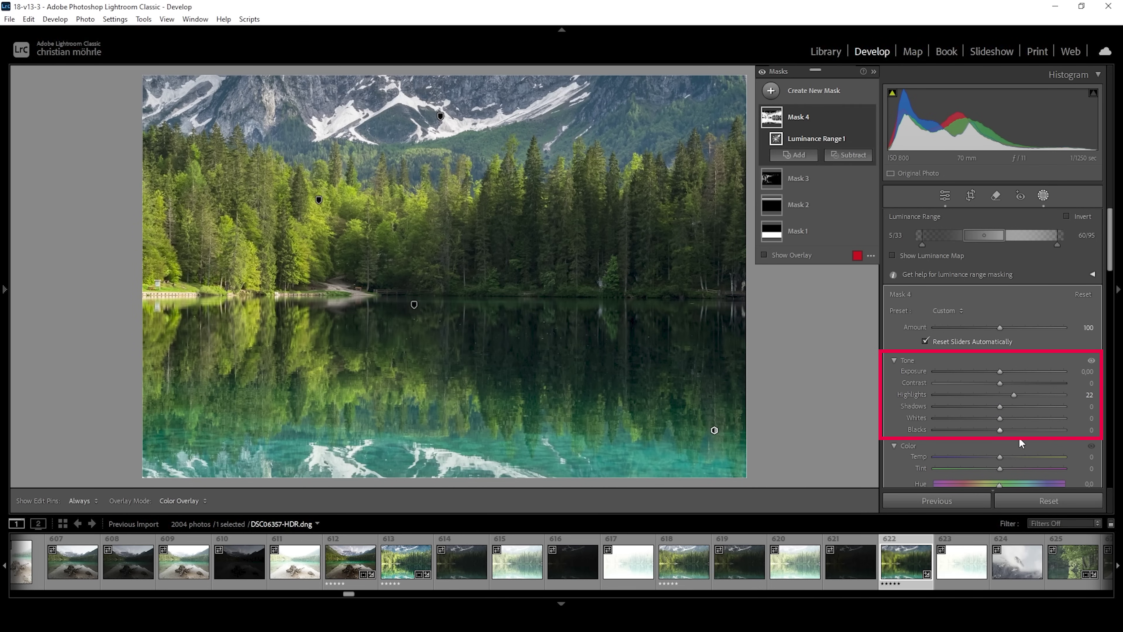
pyautogui.hotkey('shift', 'w')
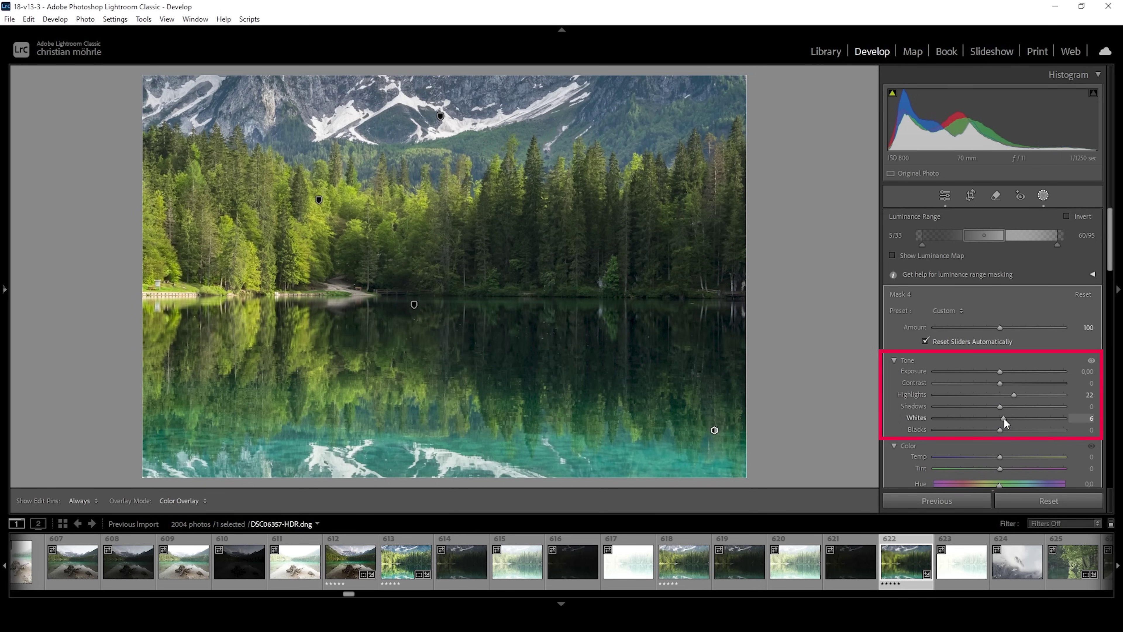
pyautogui.moveTo(1004, 418)
pyautogui.mouseDown()
pyautogui.moveTo(986, 407)
pyautogui.moveTo(998, 432)
pyautogui.mouseUp()
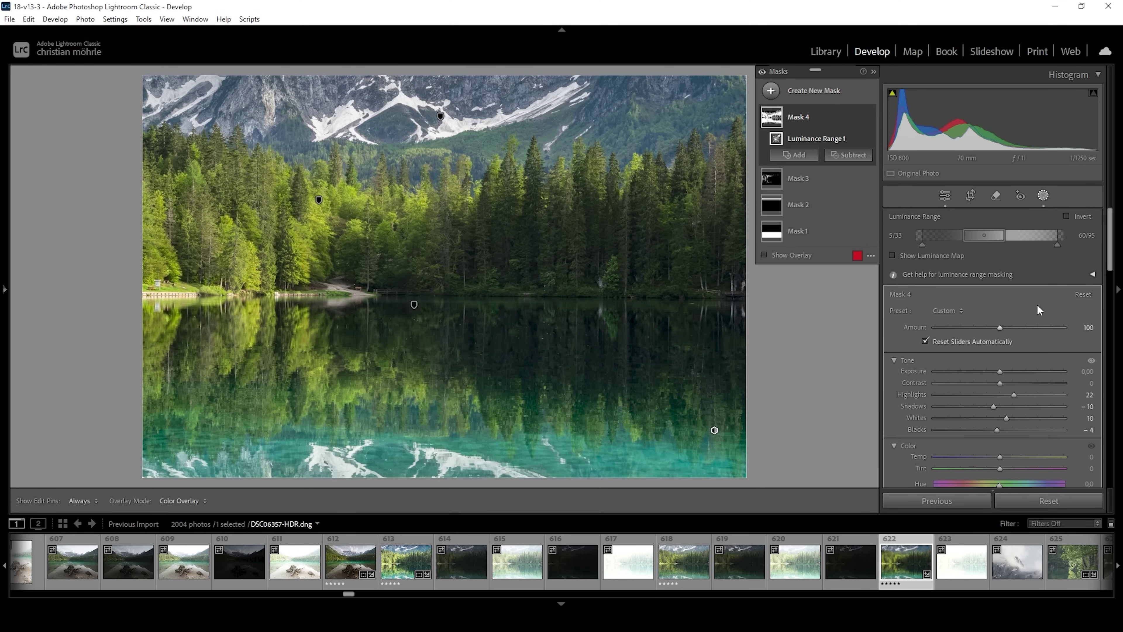
pyautogui.moveTo(1111, 222); pyautogui.dragTo(1111, 328)
pyautogui.moveTo(999, 303); pyautogui.dragTo(1003, 302)
pyautogui.click(830, 118)
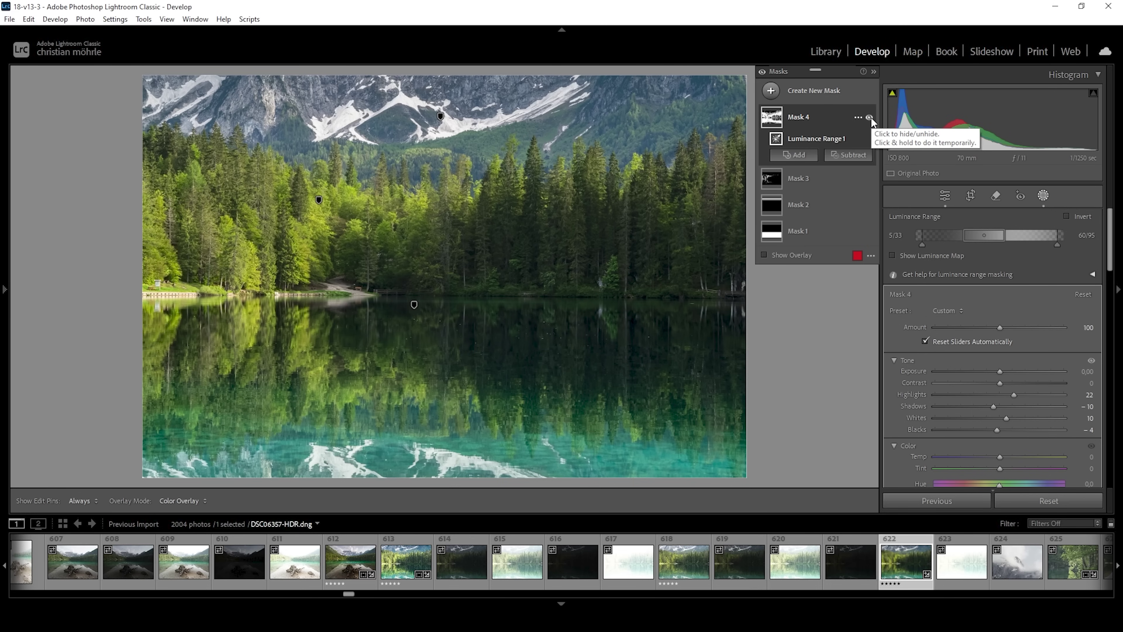
# Hide and show Mask 4 and all masks to compare, then return to the Basic panels.
pyautogui.moveTo(870, 117); pyautogui.dragTo(872, 115)
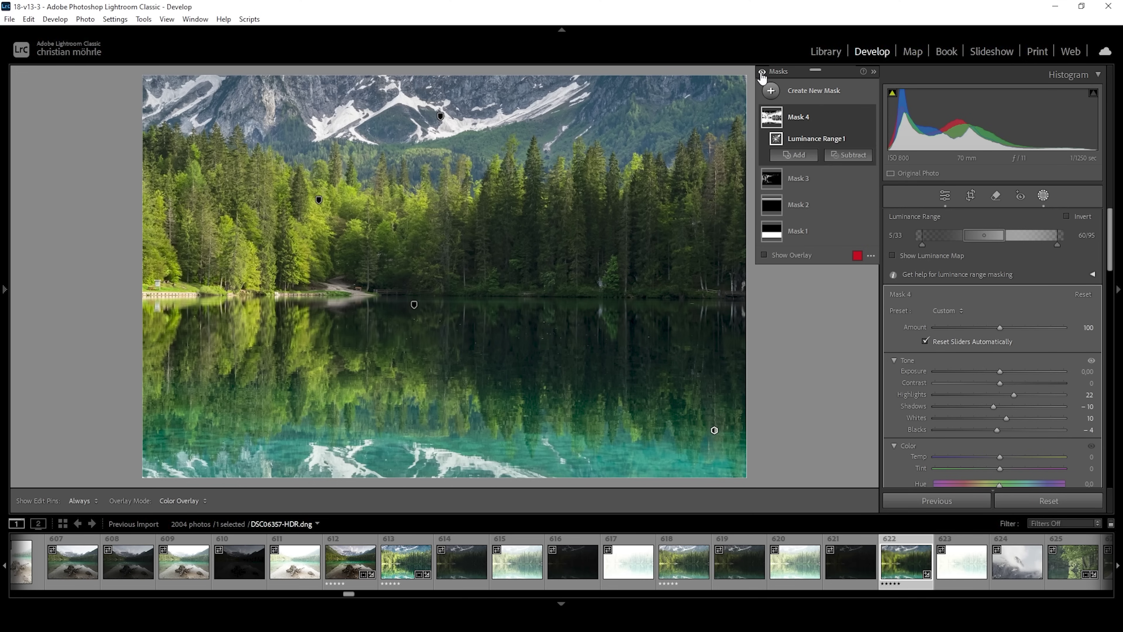
pyautogui.click(760, 73)
pyautogui.click(761, 73)
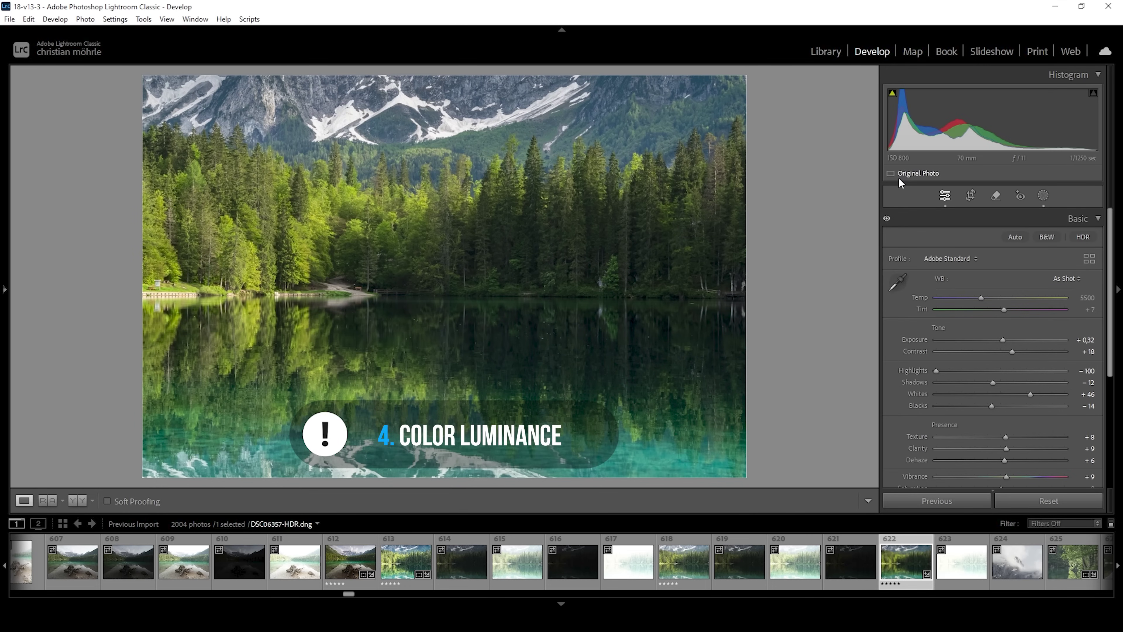
pyautogui.click(1096, 219)
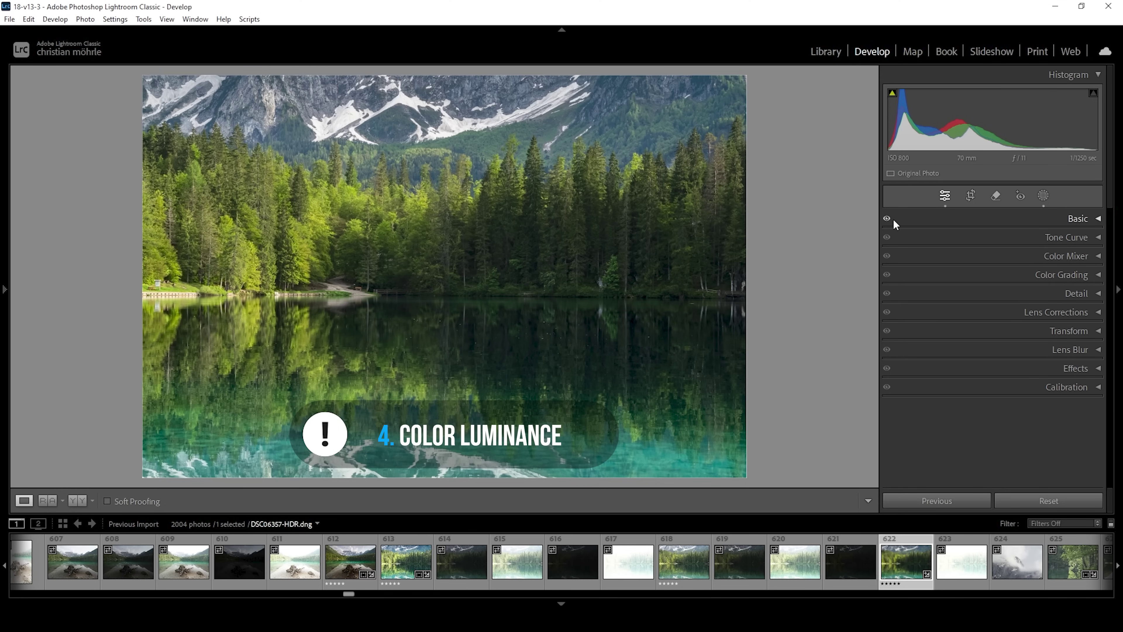
# In Color Mixer Luminance, brighten Yellow to +15 and Green to +20.
pyautogui.click(1021, 258)
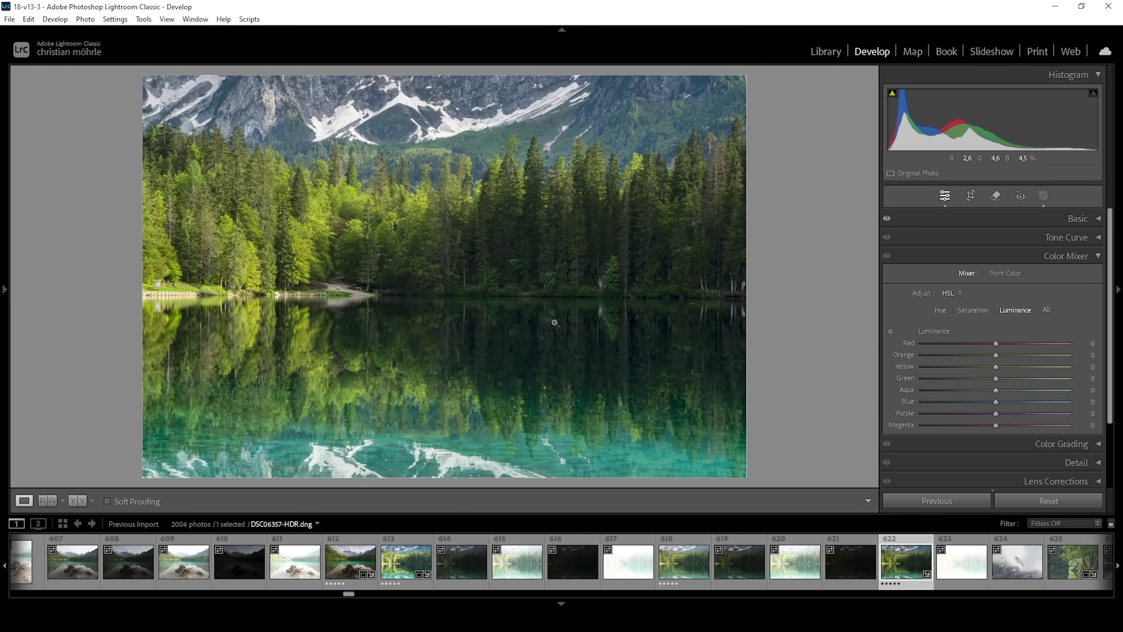
pyautogui.moveTo(996, 366); pyautogui.dragTo(1002, 368)
pyautogui.moveTo(1005, 374); pyautogui.dragTo(1008, 383)
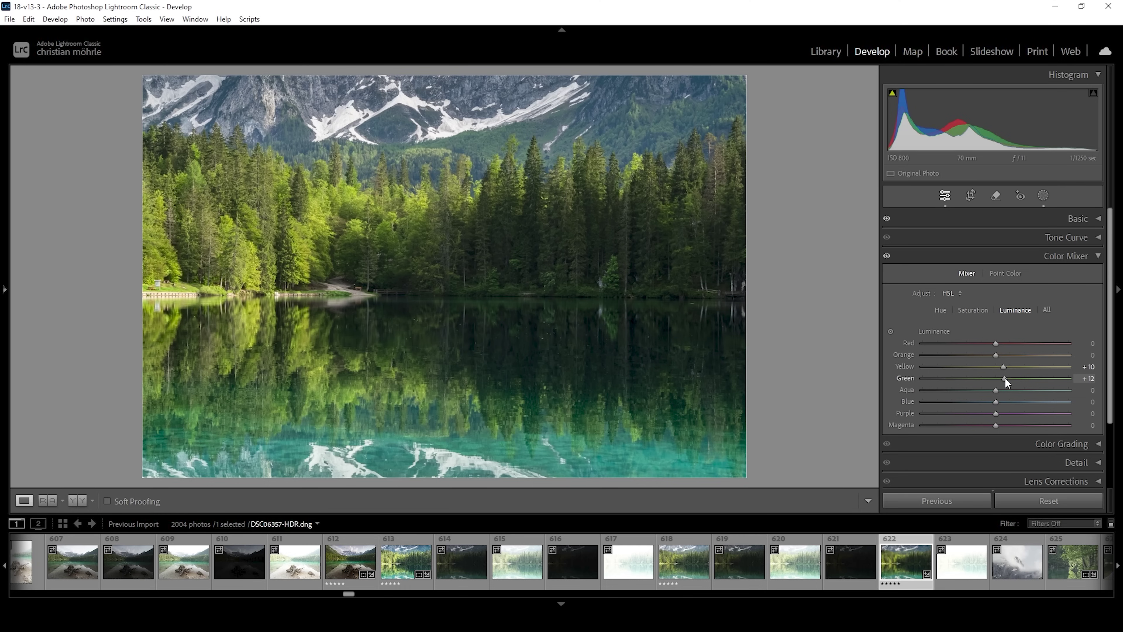
pyautogui.moveTo(1006, 383); pyautogui.dragTo(1012, 383)
# Compare the Color Mixer before/after and darken Blue luminance to −26.
pyautogui.click(887, 259)
pyautogui.click(888, 258)
pyautogui.click(888, 258)
pyautogui.click(887, 258)
pyautogui.click(887, 258)
pyautogui.click(887, 258)
pyautogui.moveTo(992, 402); pyautogui.dragTo(976, 401)
pyautogui.click(972, 310)
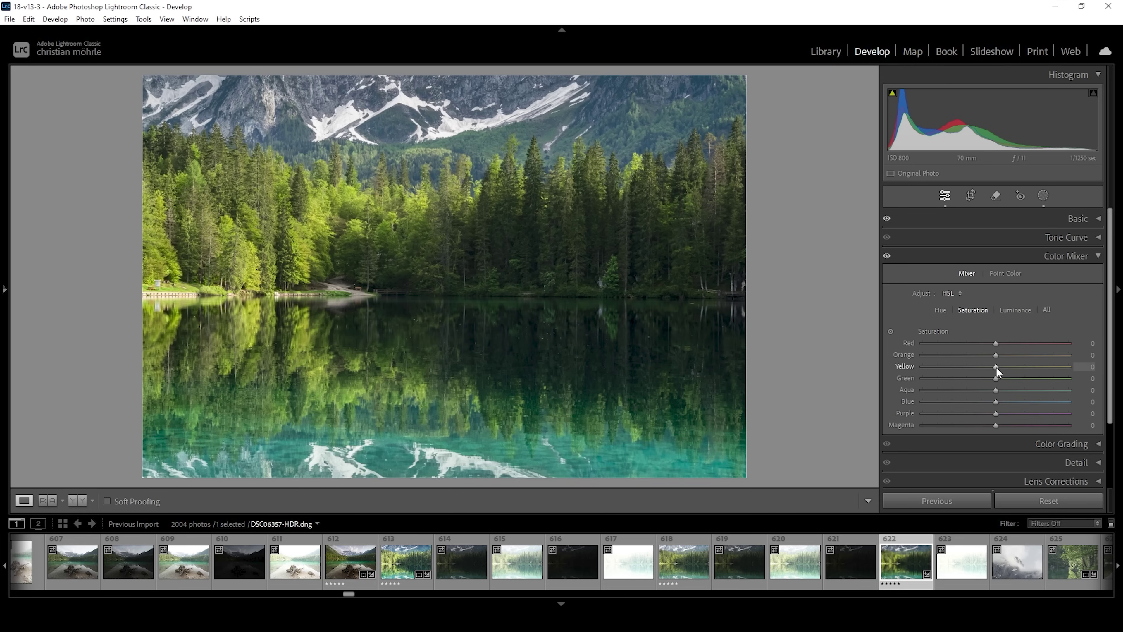
# Raise Color Mixer saturation: Yellow +12, Green +14, Aqua +13, Blue +13.
pyautogui.moveTo(996, 367); pyautogui.dragTo(1004, 391)
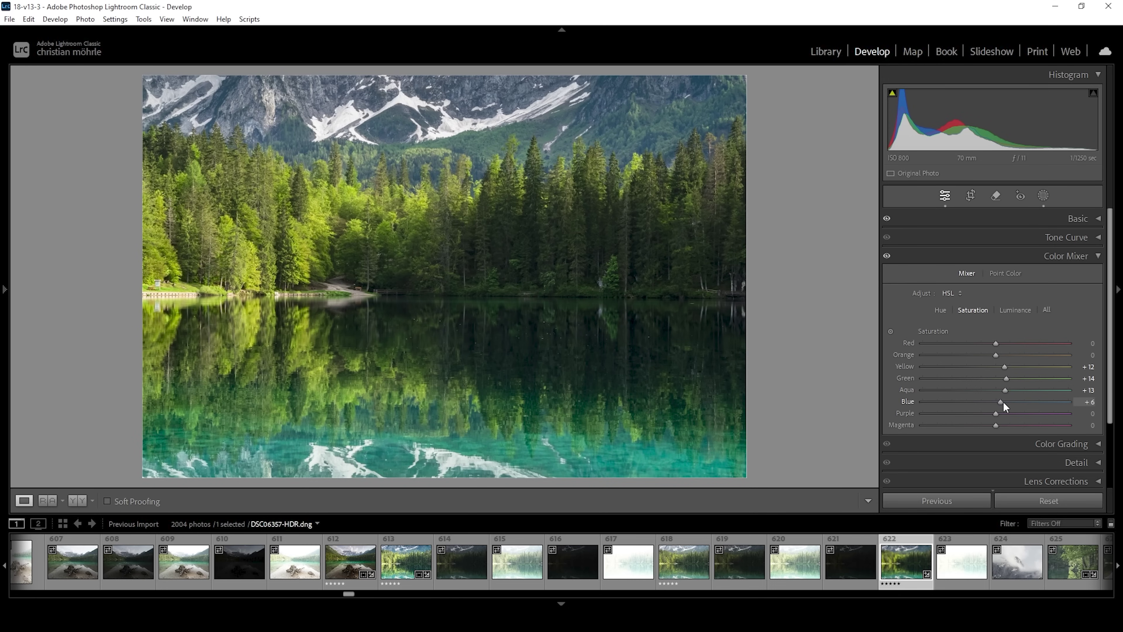
pyautogui.moveTo(1004, 402); pyautogui.dragTo(1007, 402)
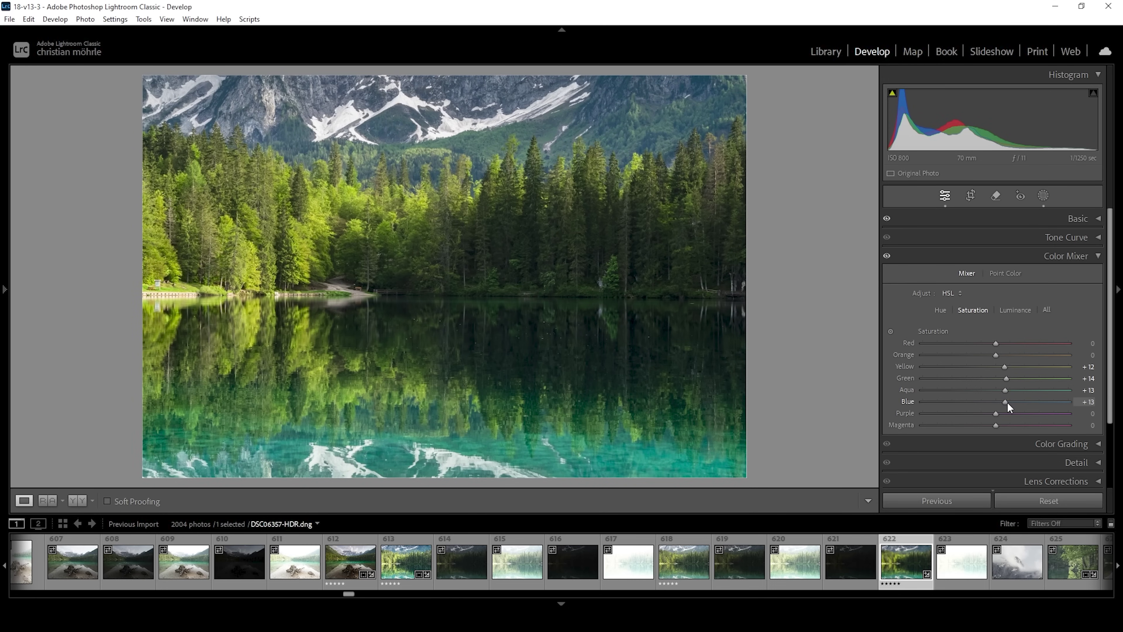
pyautogui.click(1095, 257)
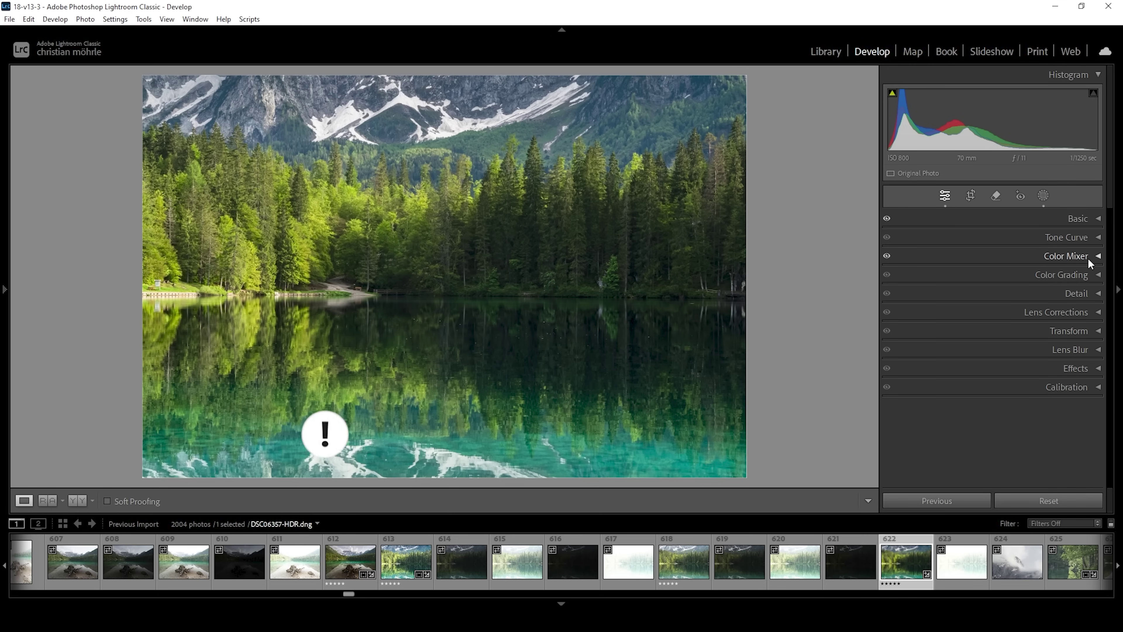
# Enable Remove Chromatic Aberration and the Sigma 70-200mm profile correction, toggling it to compare.
pyautogui.click(1097, 315)
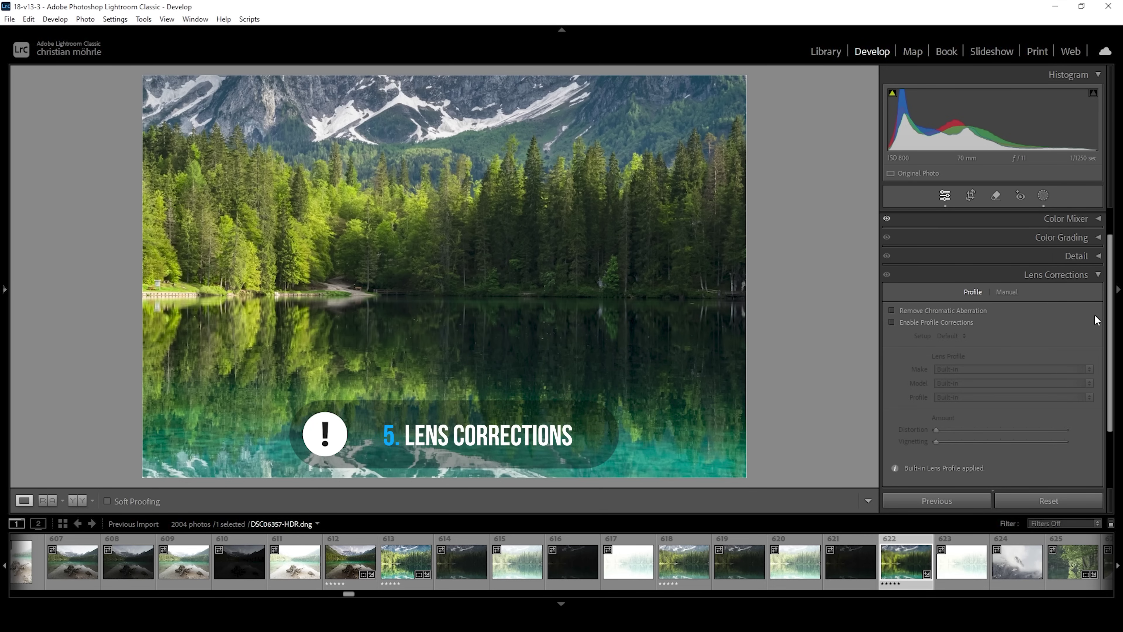
pyautogui.click(969, 308)
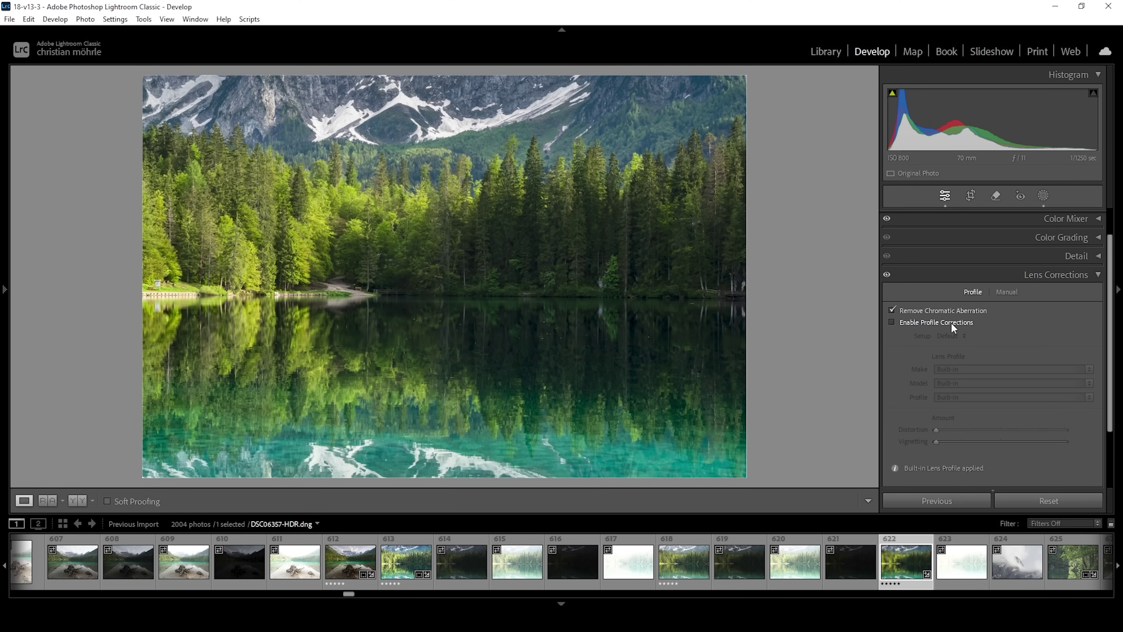
pyautogui.click(911, 321)
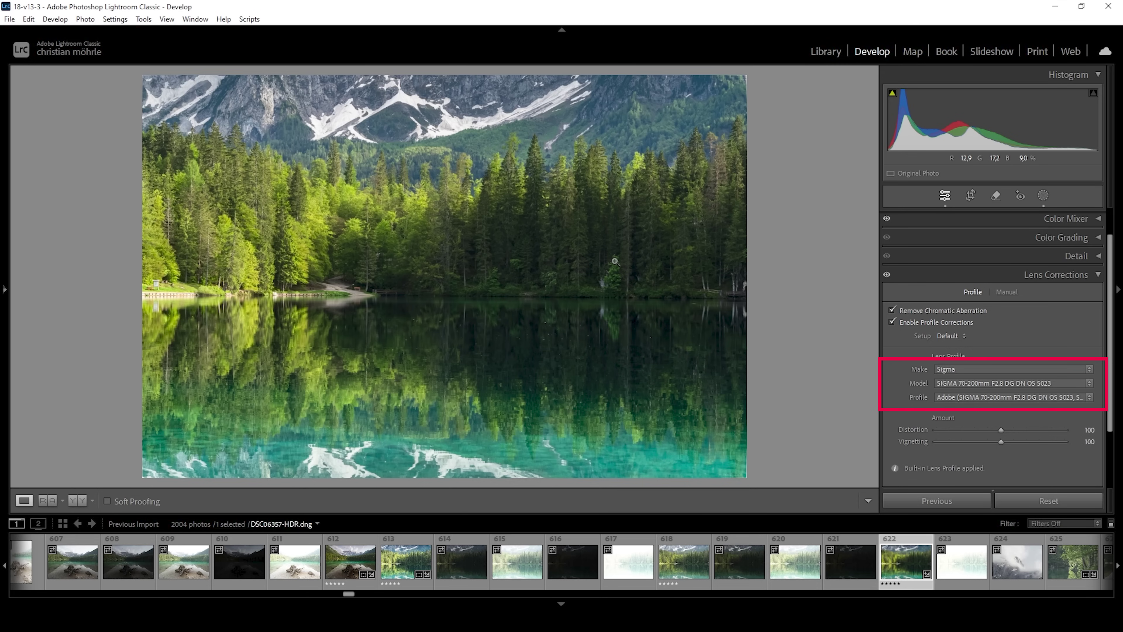
pyautogui.click(893, 321)
pyautogui.click(894, 321)
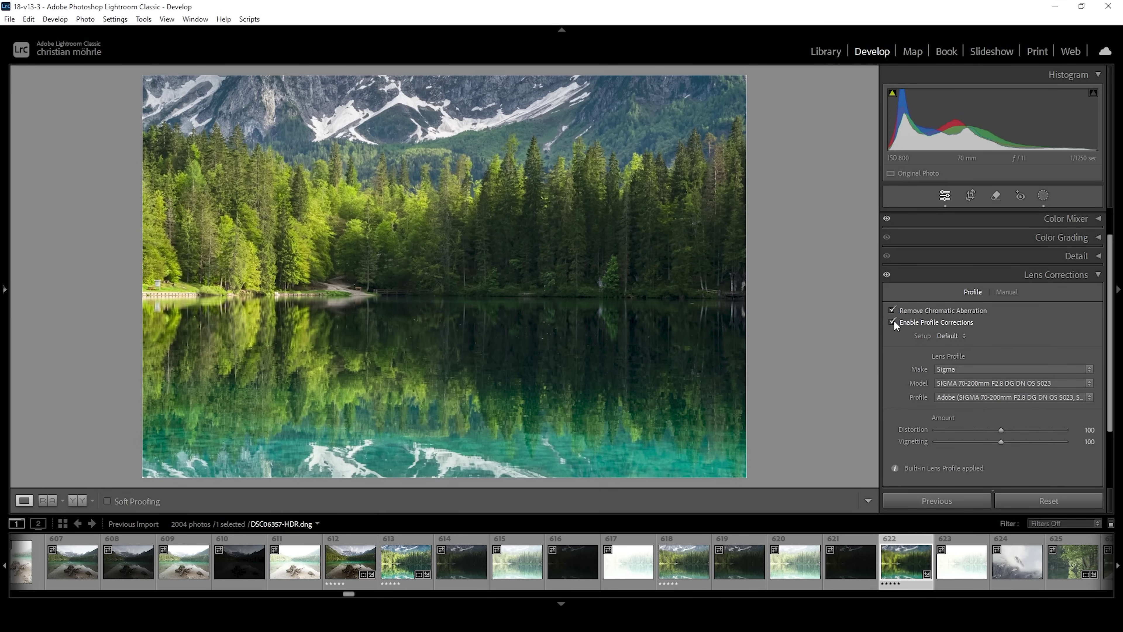
pyautogui.click(893, 321)
pyautogui.click(894, 321)
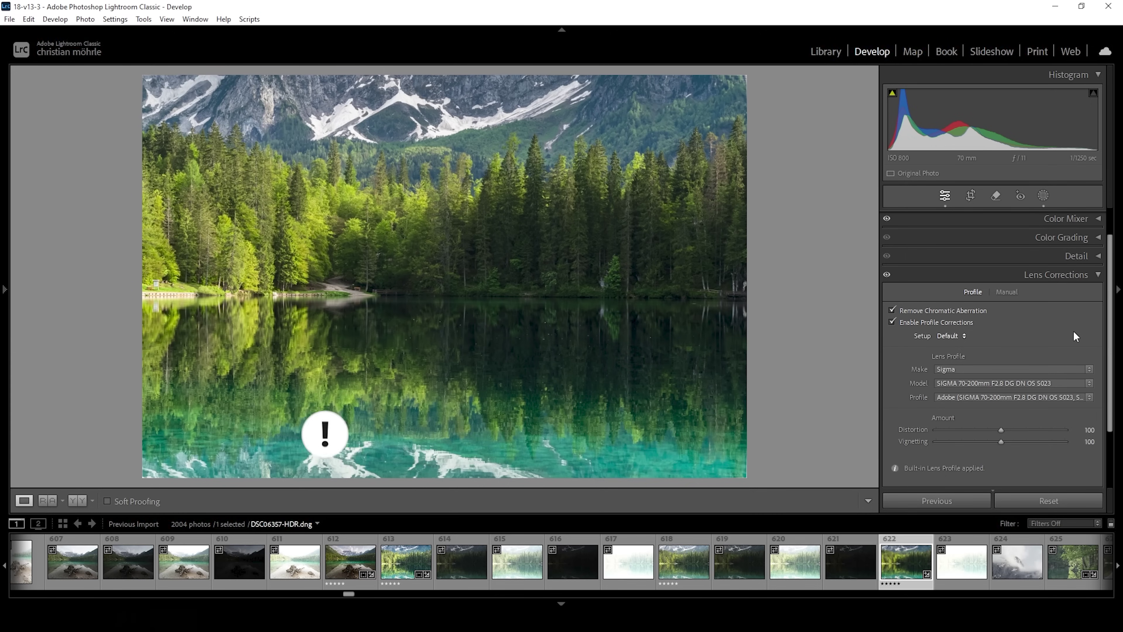
# Set Detail sharpening to Radius 0.5 and Detail 100.
pyautogui.click(1082, 275)
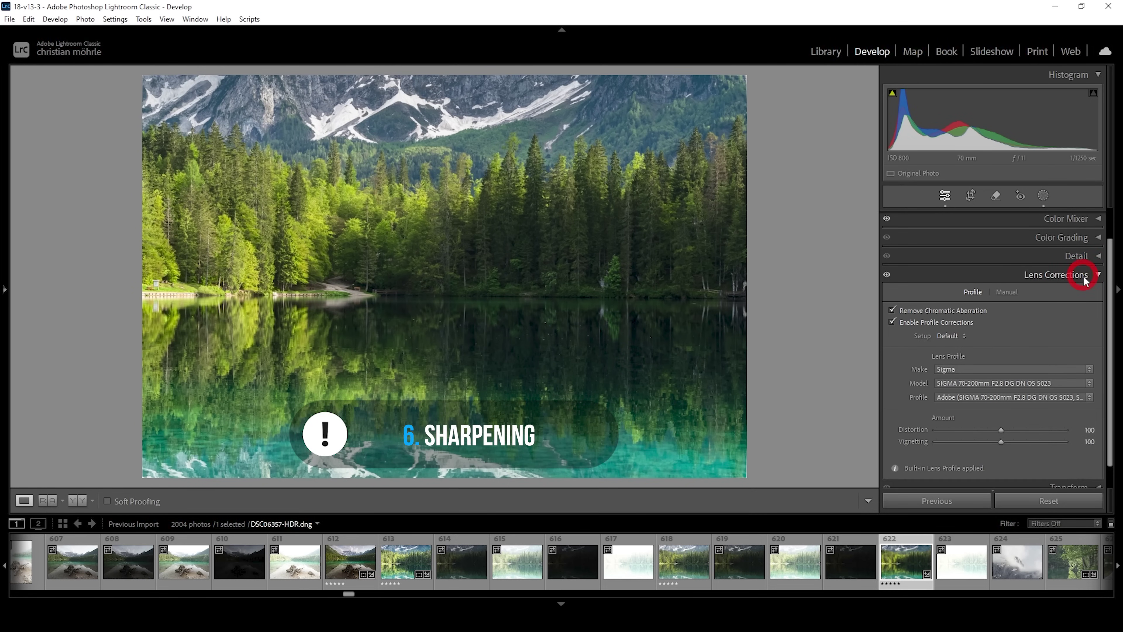
pyautogui.click(1079, 295)
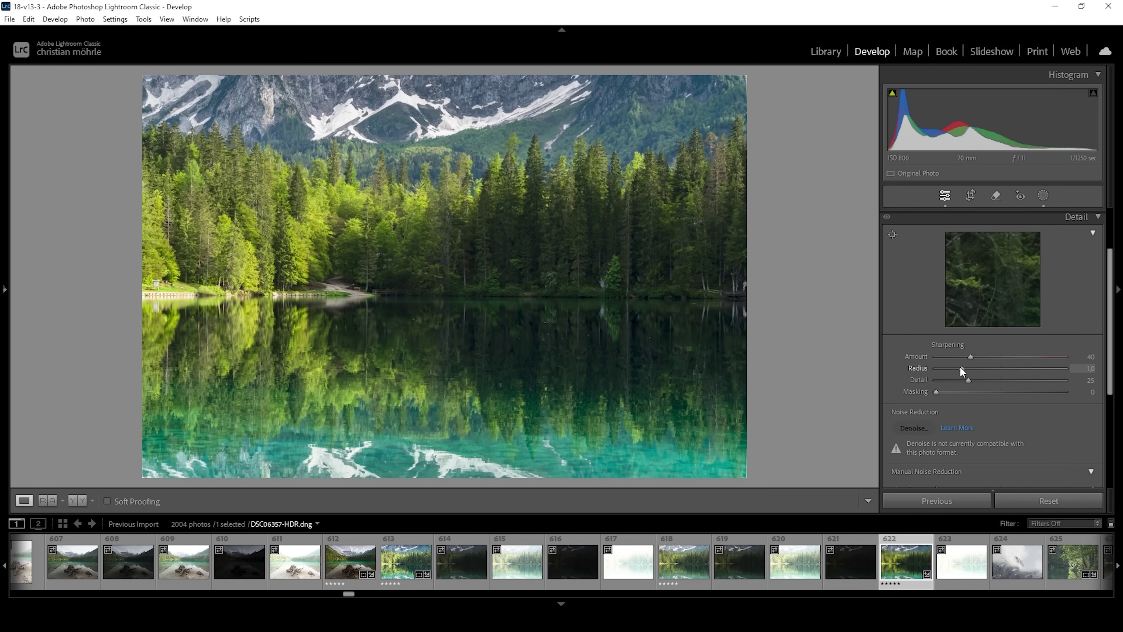
pyautogui.moveTo(961, 369); pyautogui.dragTo(948, 369)
pyautogui.click(926, 367)
pyautogui.click(941, 368)
pyautogui.moveTo(1070, 366); pyautogui.dragTo(1062, 377)
pyautogui.moveTo(969, 380); pyautogui.dragTo(1093, 382)
pyautogui.press('alt')
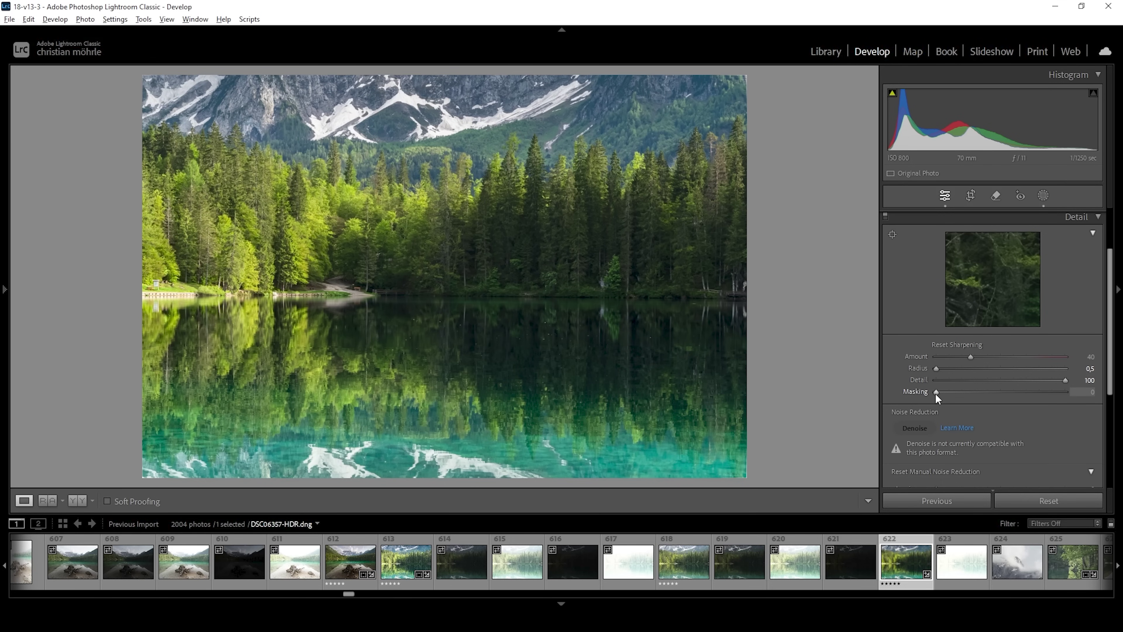
# Raise sharpening Masking to 79 and slightly adjust the sharpening Amount.
pyautogui.moveTo(935, 393); pyautogui.dragTo(1028, 395)
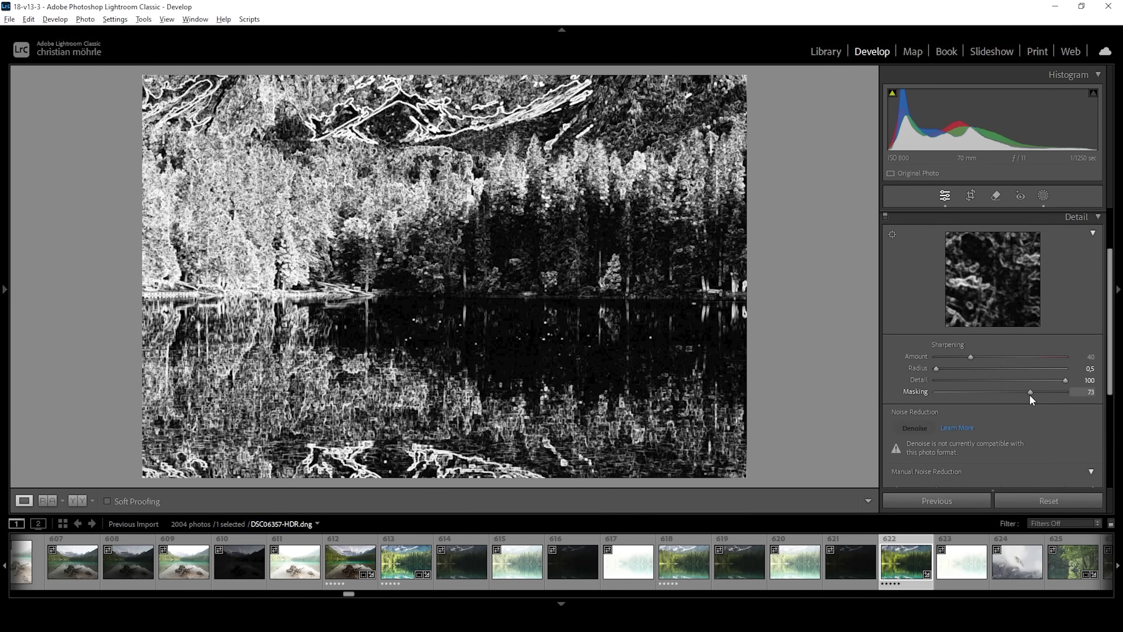
pyautogui.moveTo(1030, 396); pyautogui.dragTo(1037, 393)
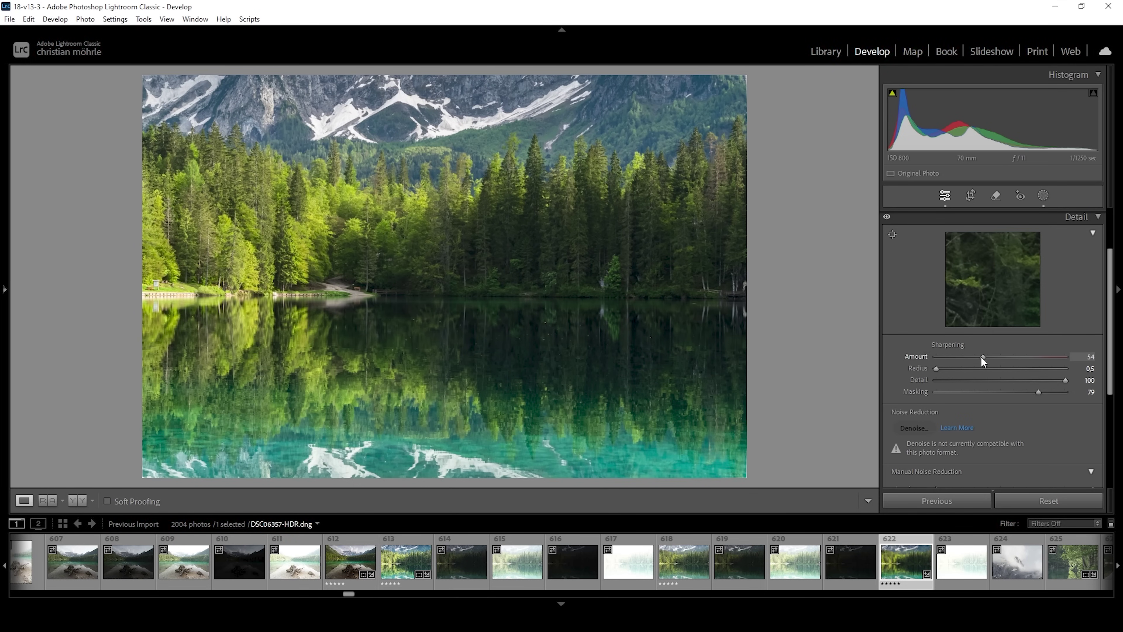
pyautogui.moveTo(987, 358); pyautogui.dragTo(982, 357)
pyautogui.click(1098, 217)
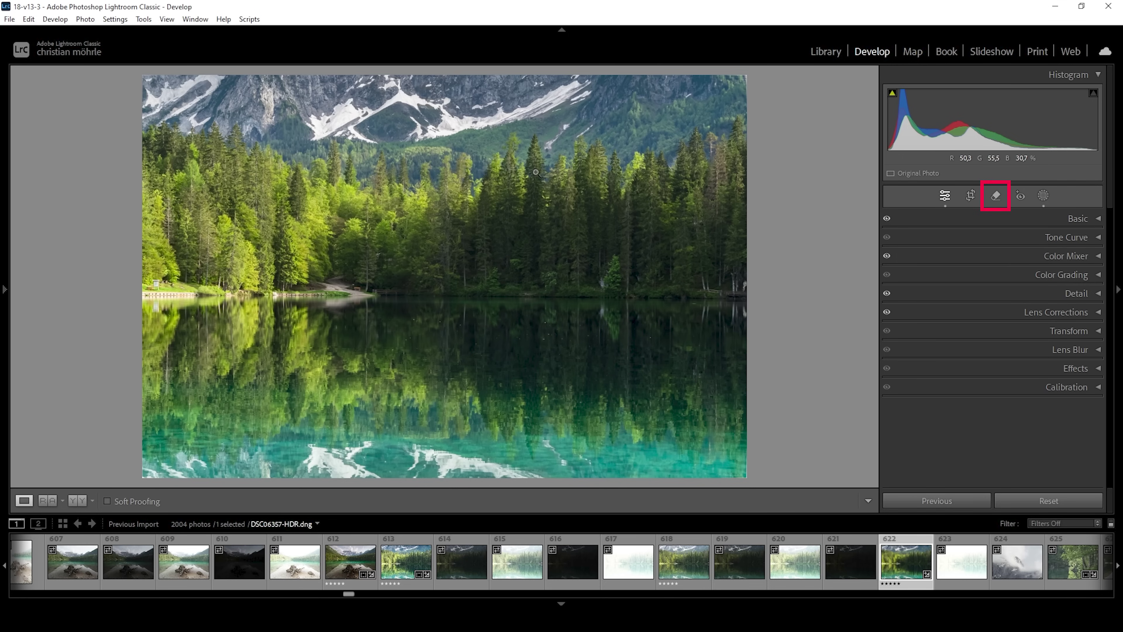
pyautogui.click(994, 197)
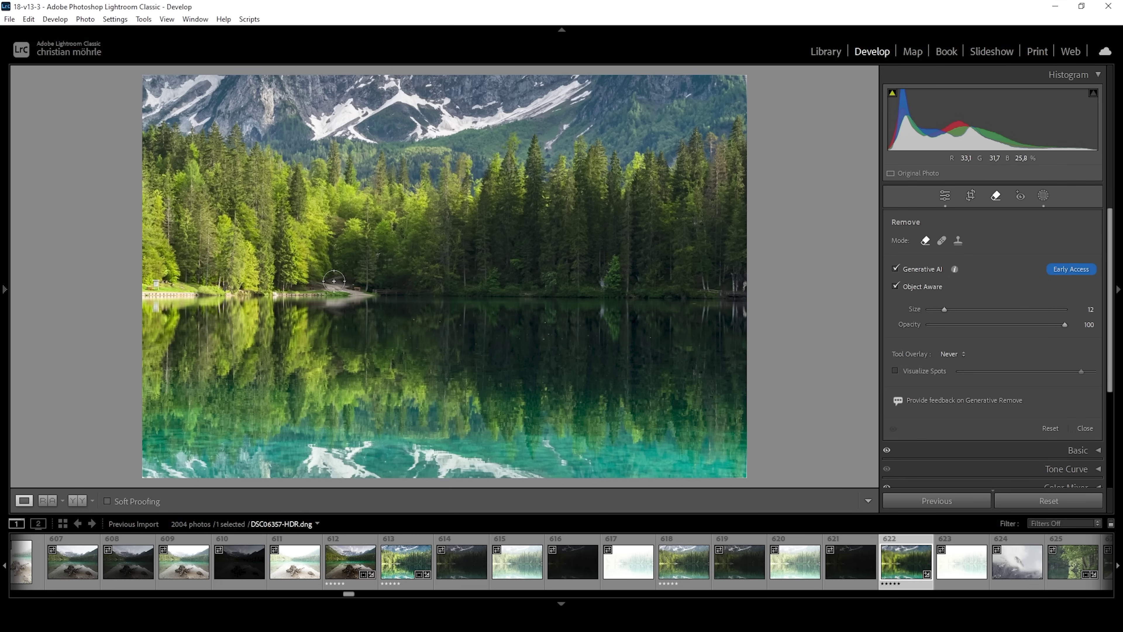
# Brush over the tree-line spot, shoreline boats and right-edge object with reflections, using a smaller brush.
pyautogui.scroll(-5, 604, 292)
pyautogui.moveTo(603, 294)
pyautogui.mouseDown()
pyautogui.moveTo(603, 276)
pyautogui.moveTo(603, 287)
pyautogui.mouseUp()
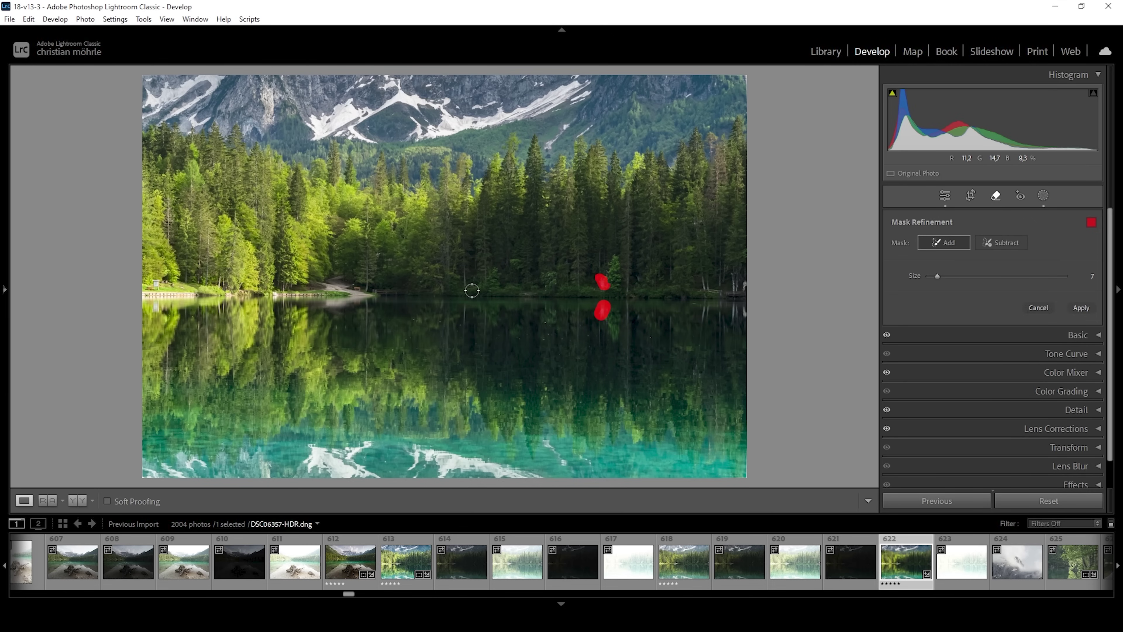
pyautogui.press('[')
pyautogui.moveTo(146, 293); pyautogui.dragTo(194, 292)
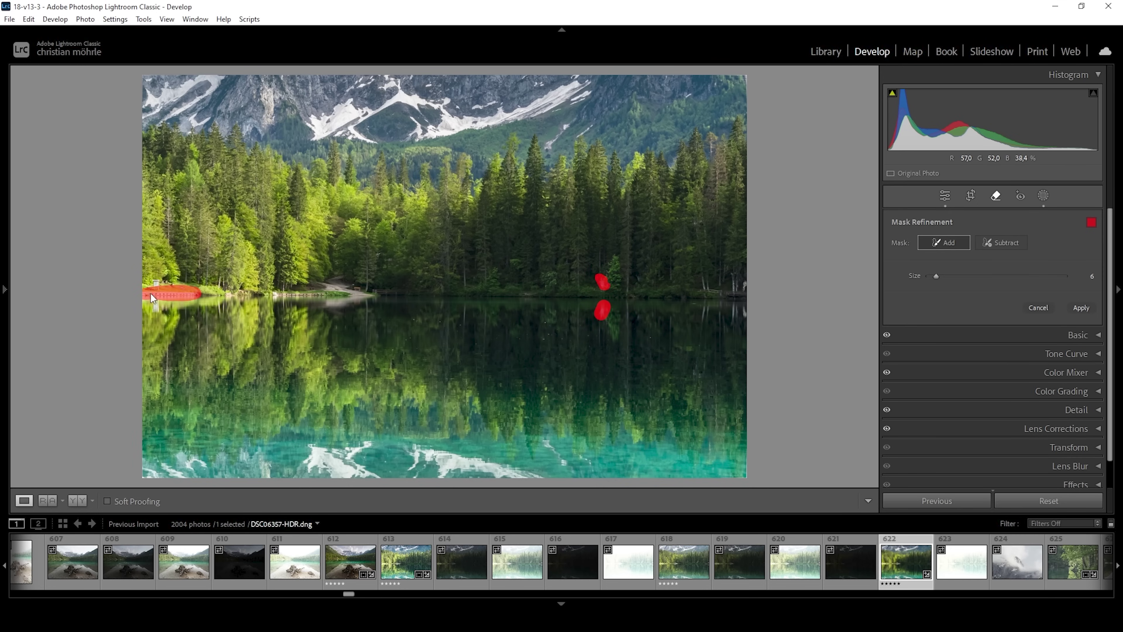
pyautogui.press('[')
pyautogui.moveTo(273, 295)
pyautogui.mouseDown()
pyautogui.moveTo(327, 296)
pyautogui.moveTo(325, 306)
pyautogui.moveTo(374, 293)
pyautogui.moveTo(334, 276)
pyautogui.moveTo(325, 287)
pyautogui.moveTo(336, 302)
pyautogui.mouseUp()
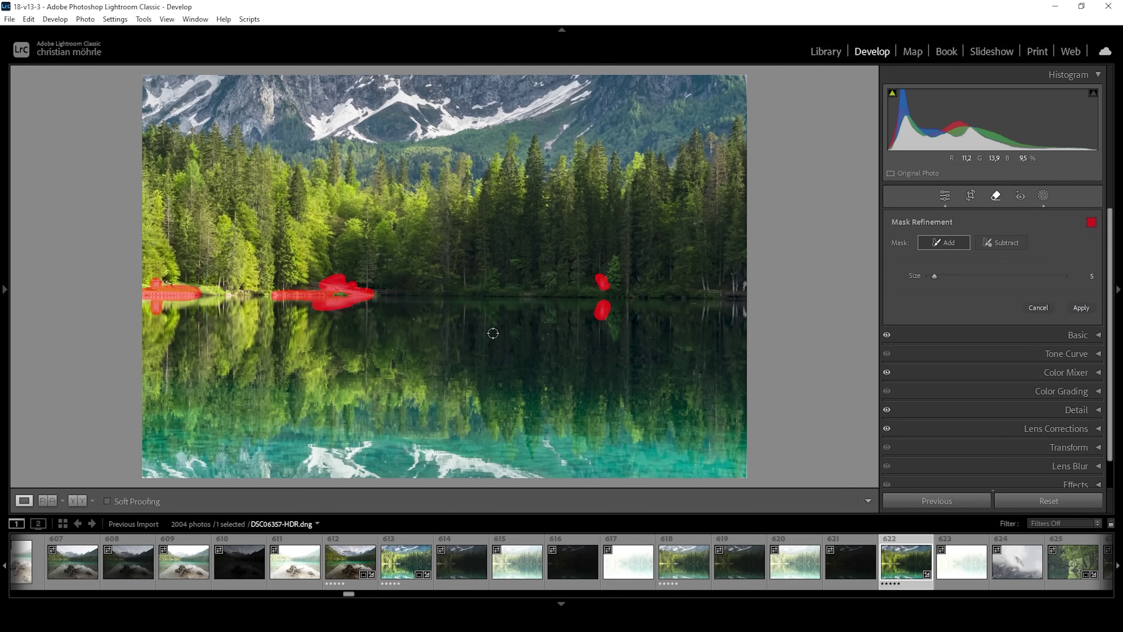
pyautogui.moveTo(745, 285); pyautogui.dragTo(747, 315)
# Apply the generative removal to erase the marked boats and shoreline objects.
pyautogui.click(1079, 309)
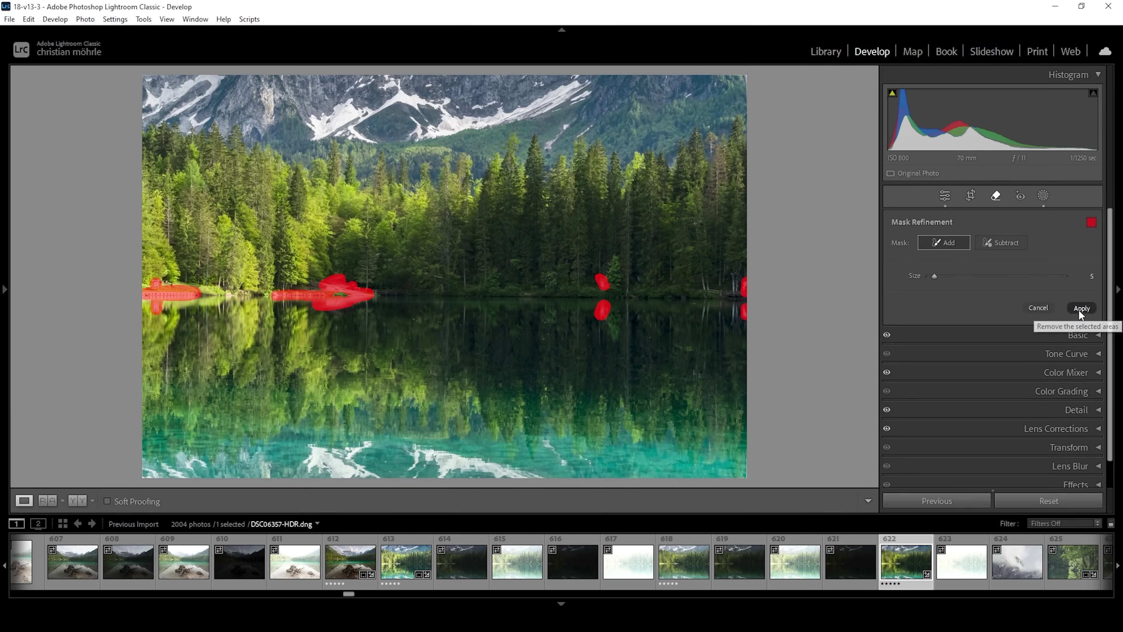